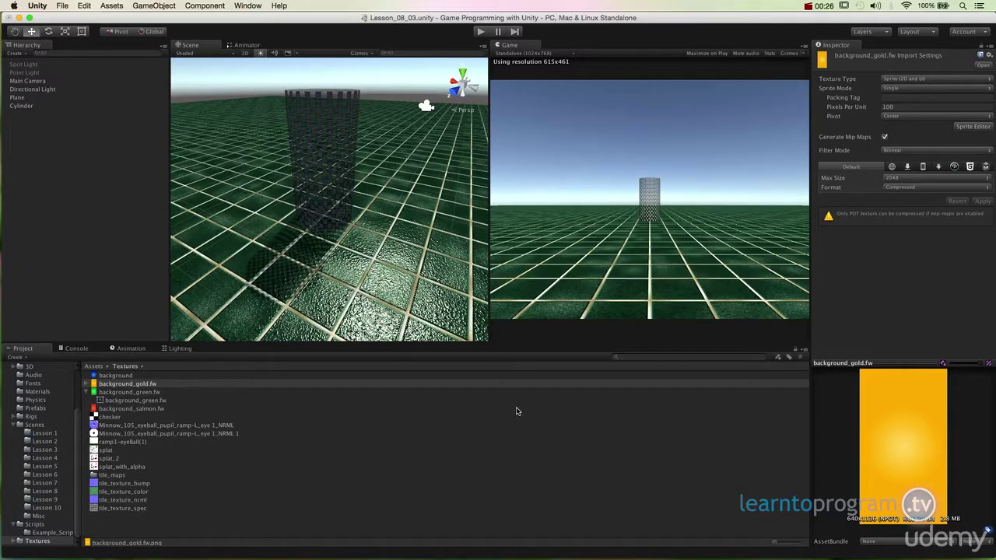
- Duplicate the splat texture in the Textures folder and rename the copy splat_NRML
{"action": "left_click", "coordinate": [147, 441]}
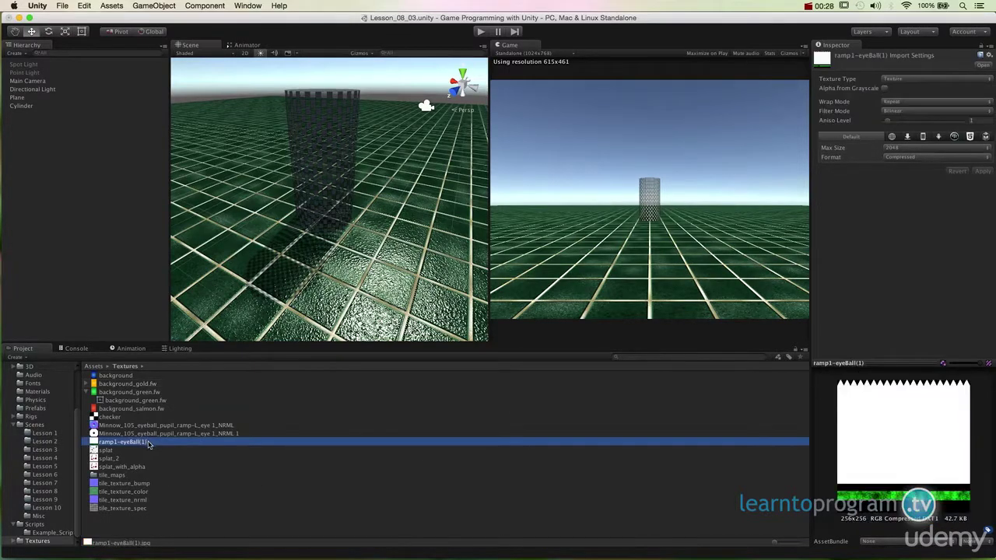
{"action": "left_click", "coordinate": [150, 459]}
{"action": "left_click", "coordinate": [128, 450]}
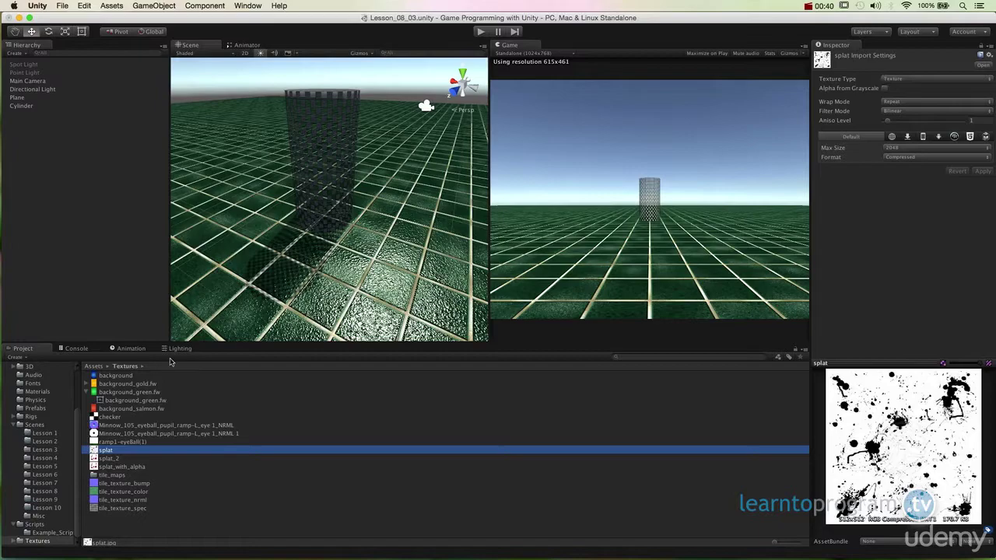
{"action": "left_click", "coordinate": [141, 452]}
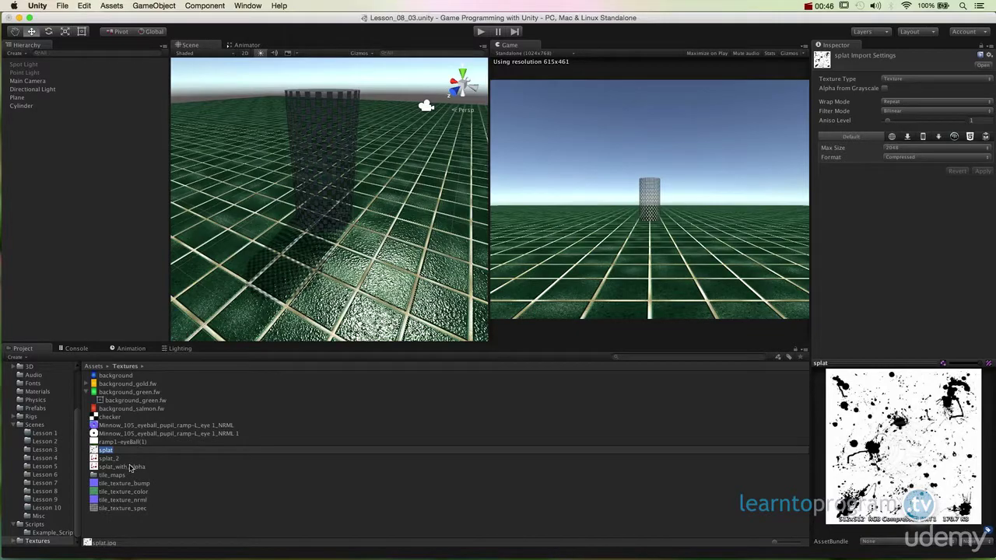
{"action": "key", "text": "Return"}
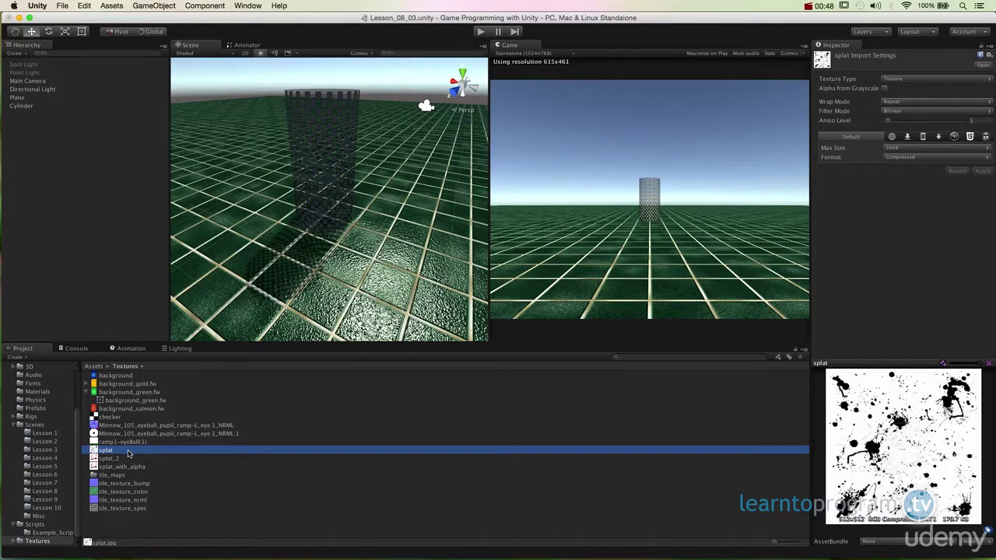
{"action": "key", "text": "super+d"}
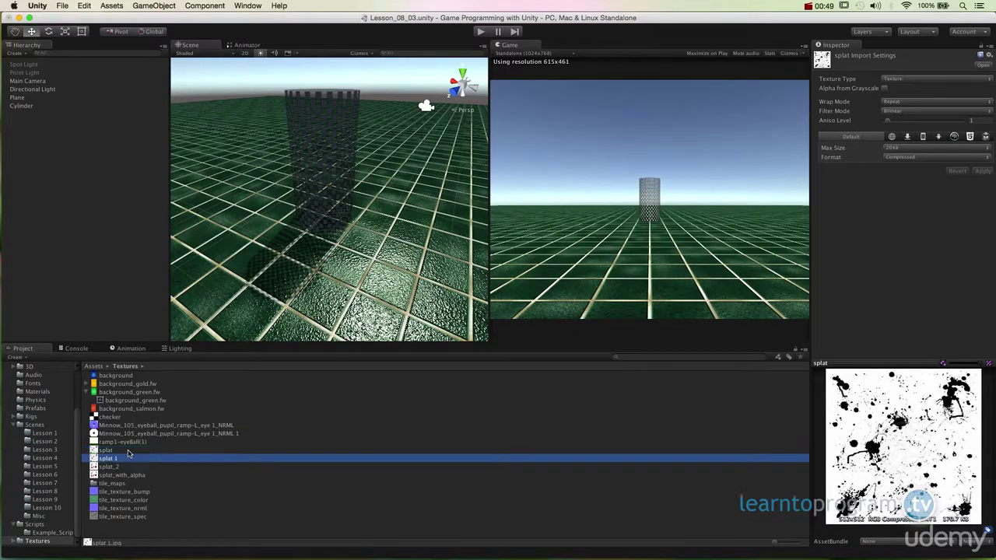
{"action": "key", "text": "Return"}
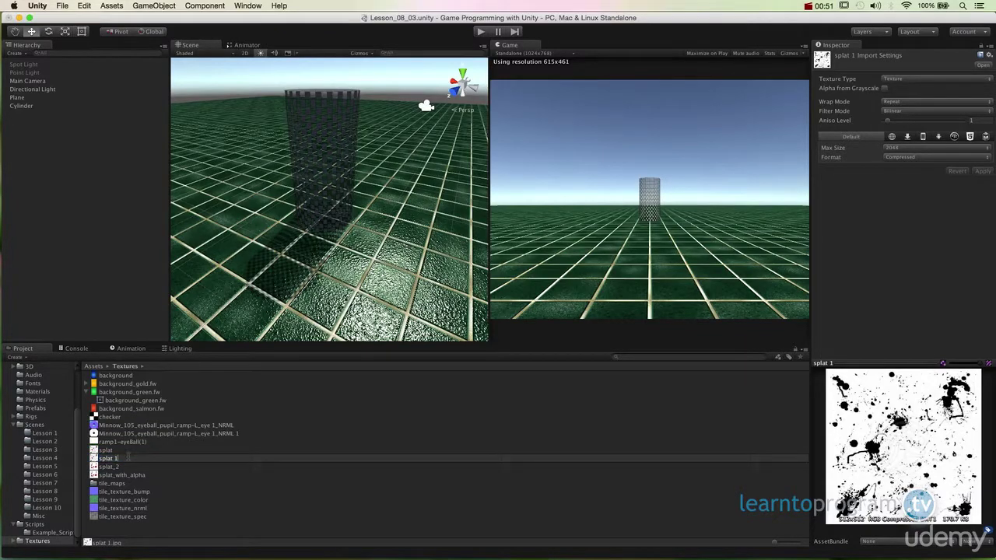
{"action": "type", "text": "splat_NRML"}
{"action": "key", "text": "Return"}
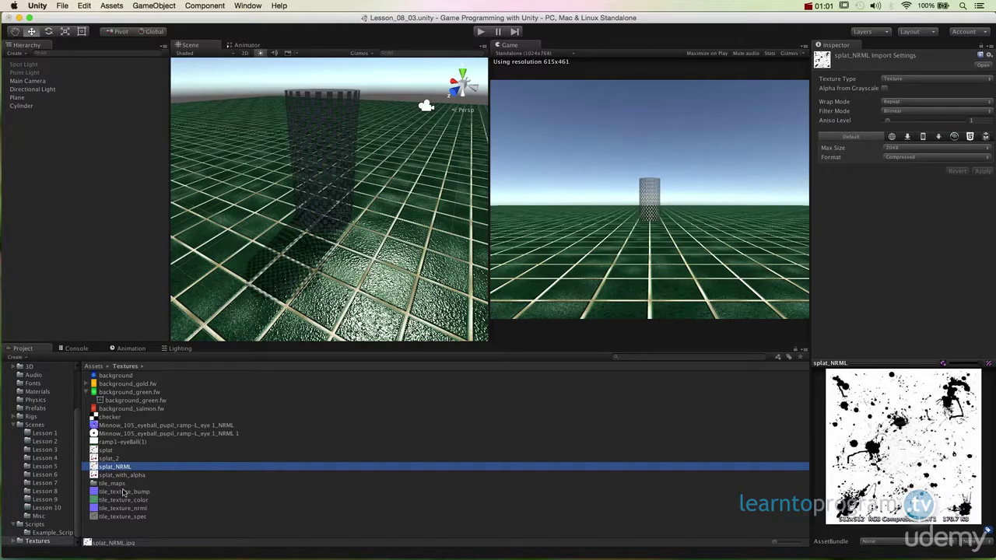
{"action": "left_click", "coordinate": [116, 459]}
{"action": "left_click", "coordinate": [906, 81]}
{"action": "left_click", "coordinate": [906, 78]}
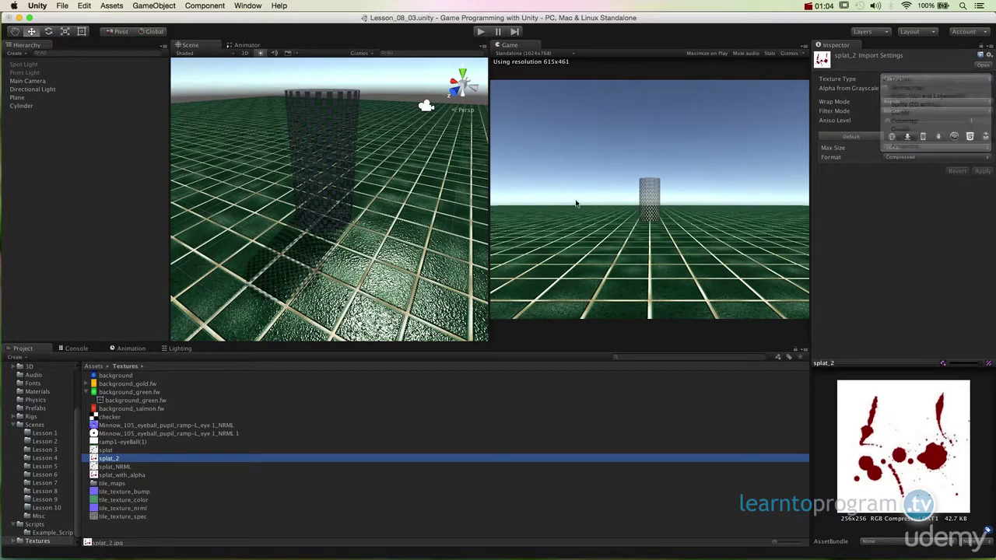
{"action": "left_click", "coordinate": [178, 449]}
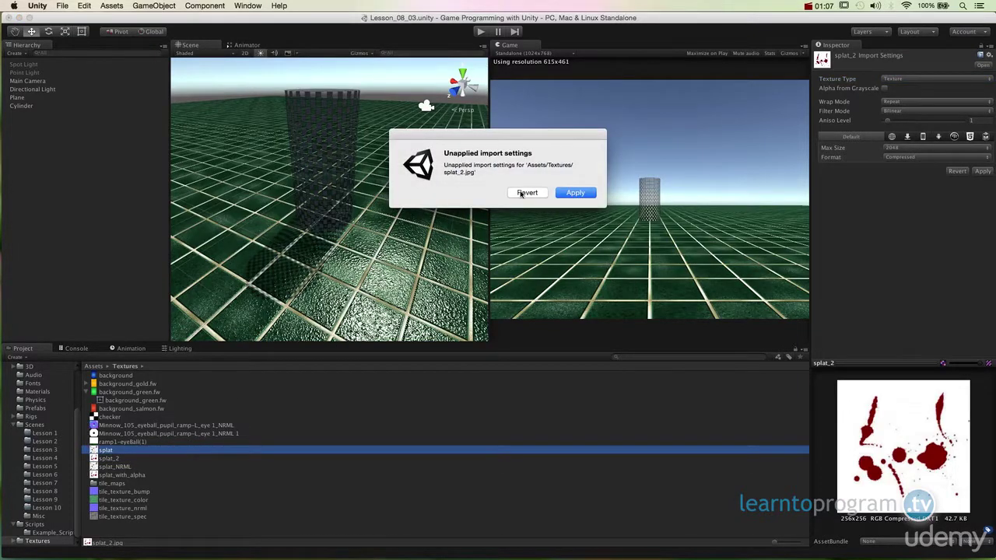
{"action": "left_click", "coordinate": [522, 193]}
- Compare the previews of the original splat texture and the splat_NRML copy
{"action": "left_click", "coordinate": [163, 467]}
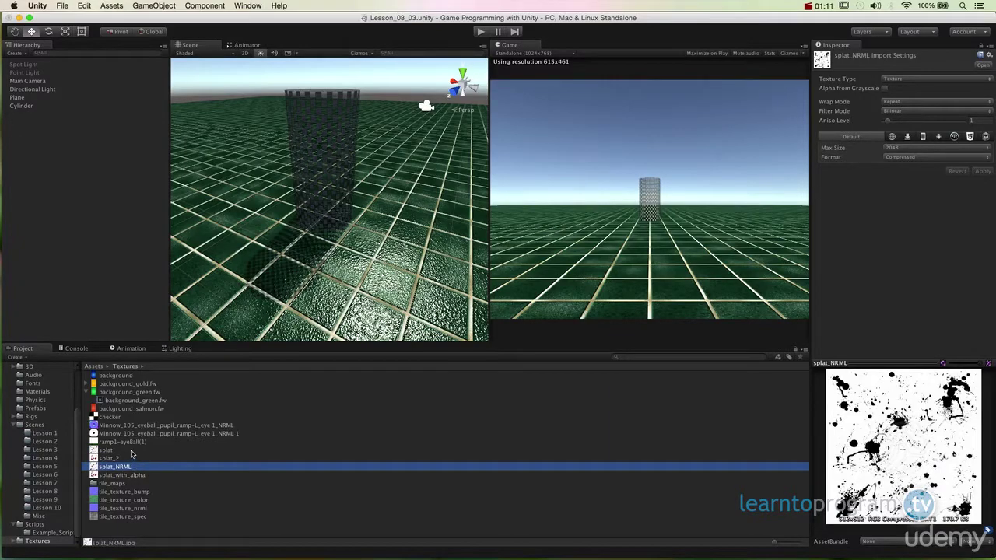
{"action": "left_click", "coordinate": [131, 451]}
{"action": "left_click", "coordinate": [133, 467]}
{"action": "left_click", "coordinate": [161, 449]}
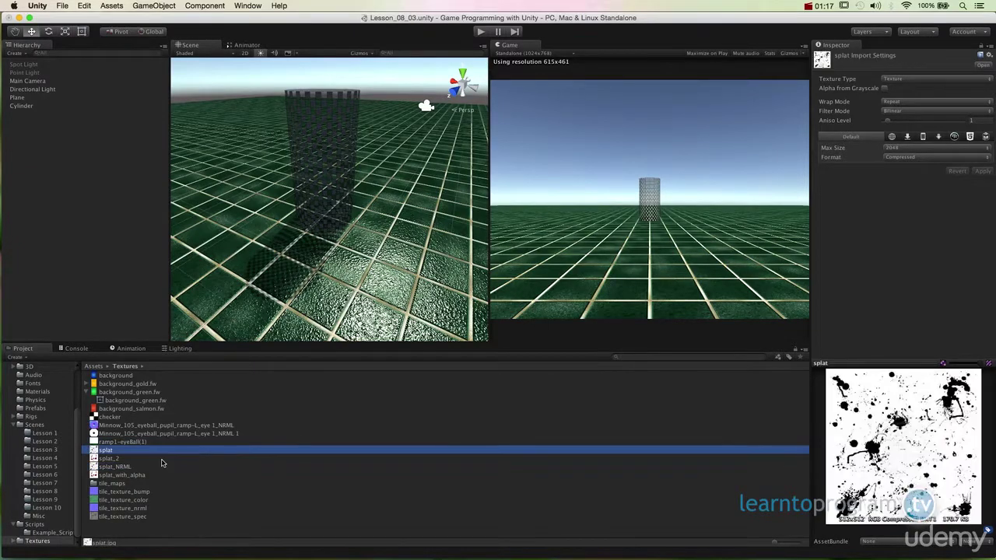
{"action": "left_click", "coordinate": [163, 467]}
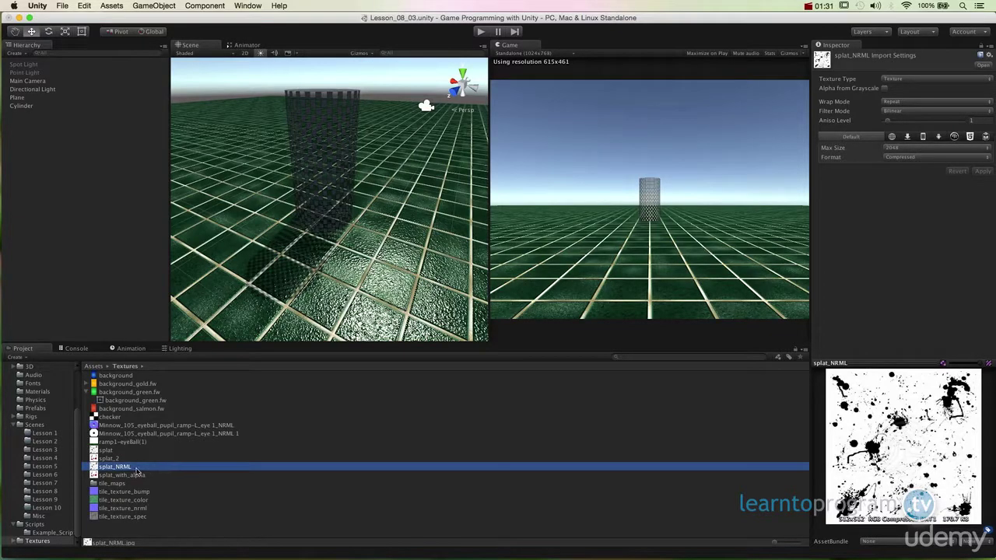
{"action": "left_click", "coordinate": [122, 459]}
{"action": "left_click", "coordinate": [122, 450]}
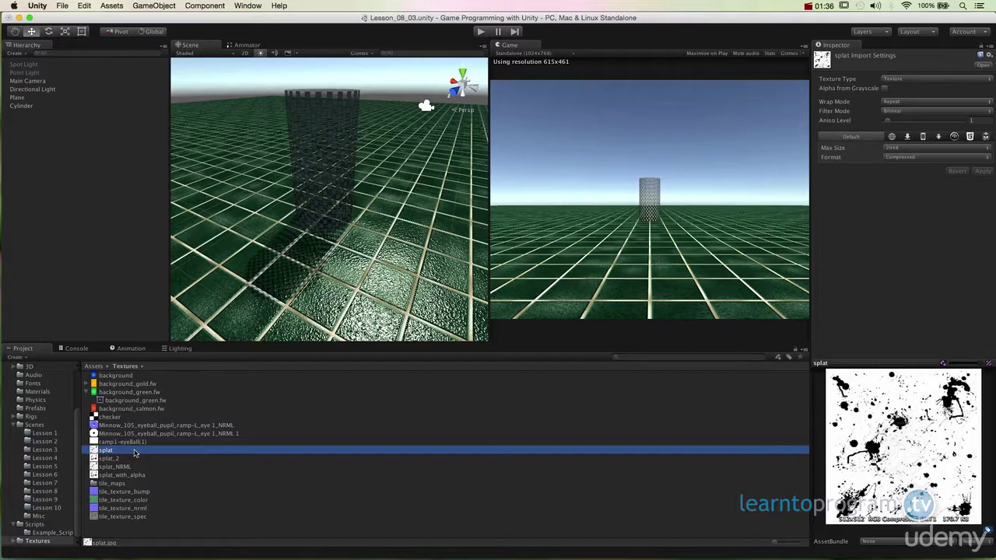
- Change the splat_NRML texture type to Normal map, created from grayscale, and apply the import settings
{"action": "left_click", "coordinate": [116, 467]}
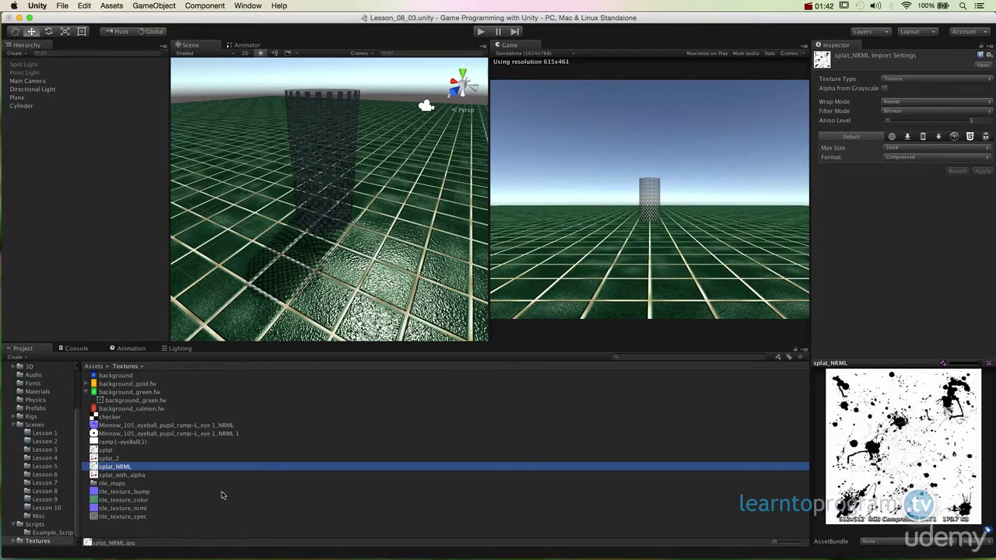
{"action": "left_click", "coordinate": [893, 80]}
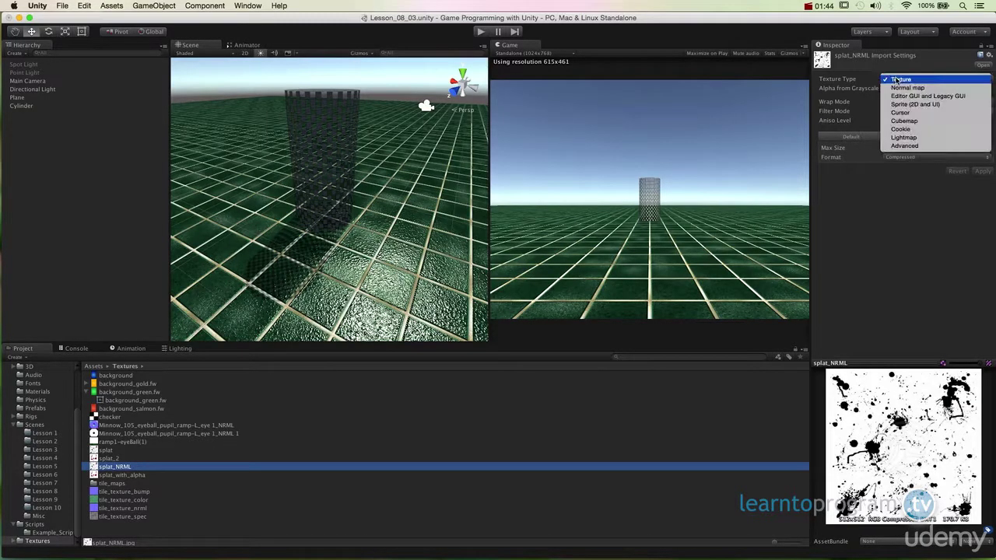
{"action": "left_click", "coordinate": [895, 88]}
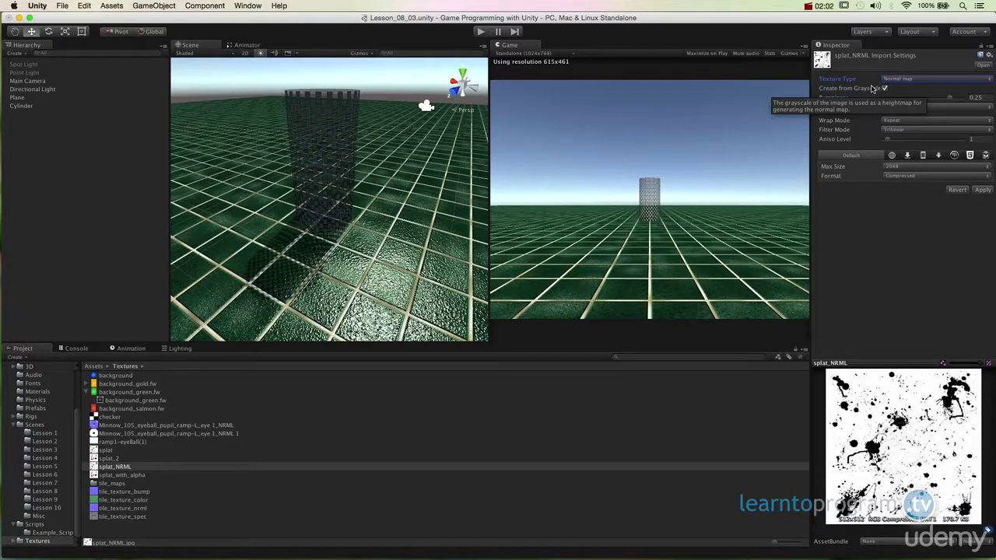
{"action": "left_click", "coordinate": [981, 190]}
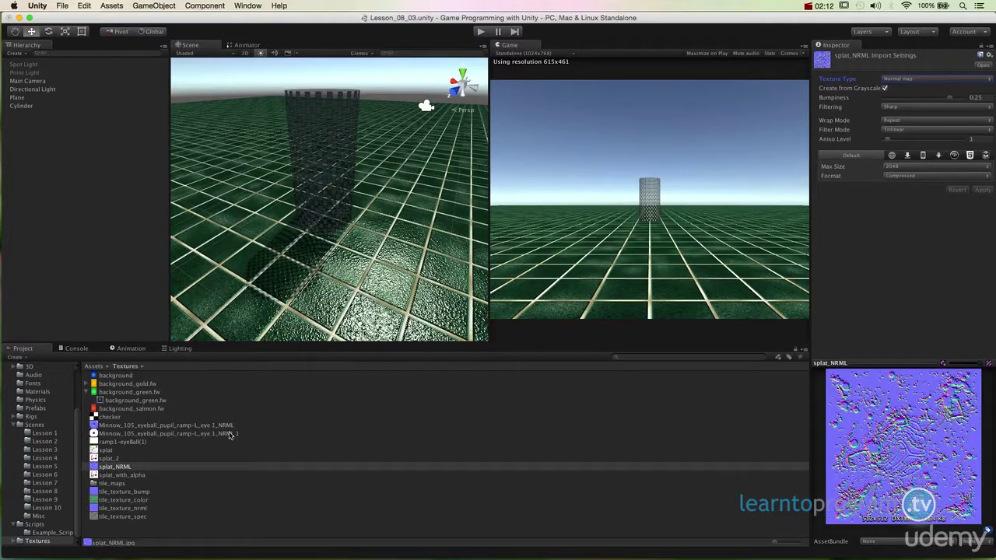
- Assign splat_NRML as the main Normal Map of the plane's Lesson 8 Material
{"action": "left_click", "coordinate": [294, 287]}
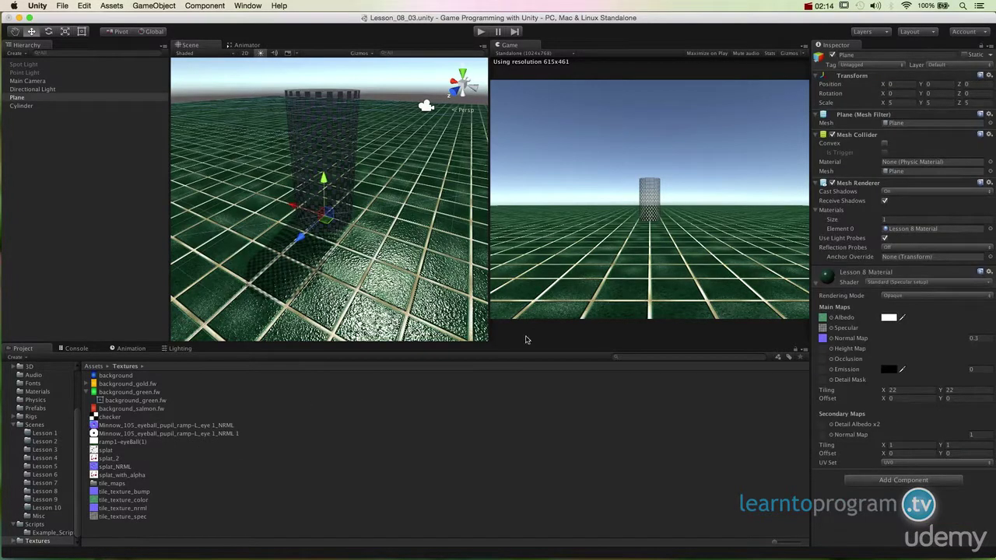
{"action": "left_click_drag", "start_coordinate": [449, 285], "coordinate": [534, 289], "text": "alt"}
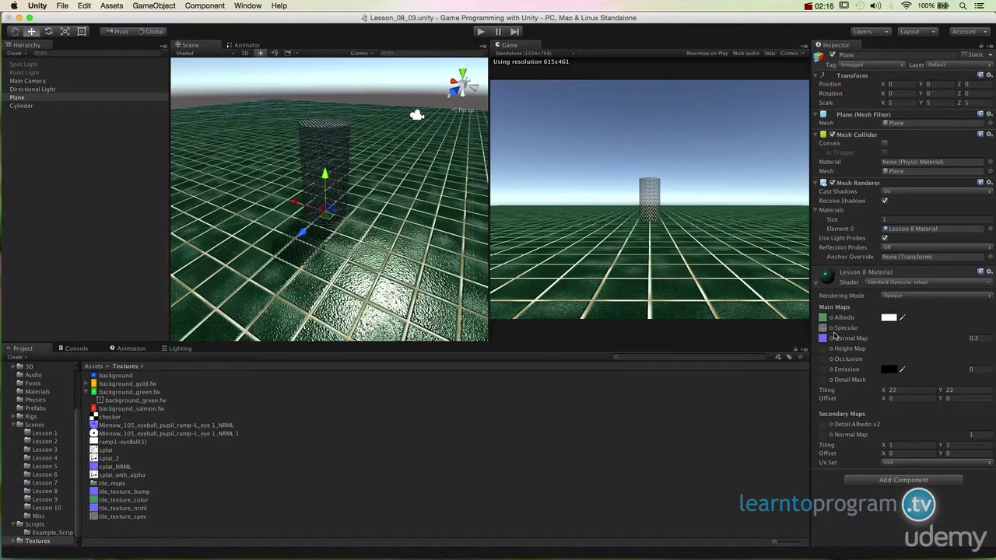
{"action": "left_click_drag", "start_coordinate": [114, 467], "coordinate": [822, 340]}
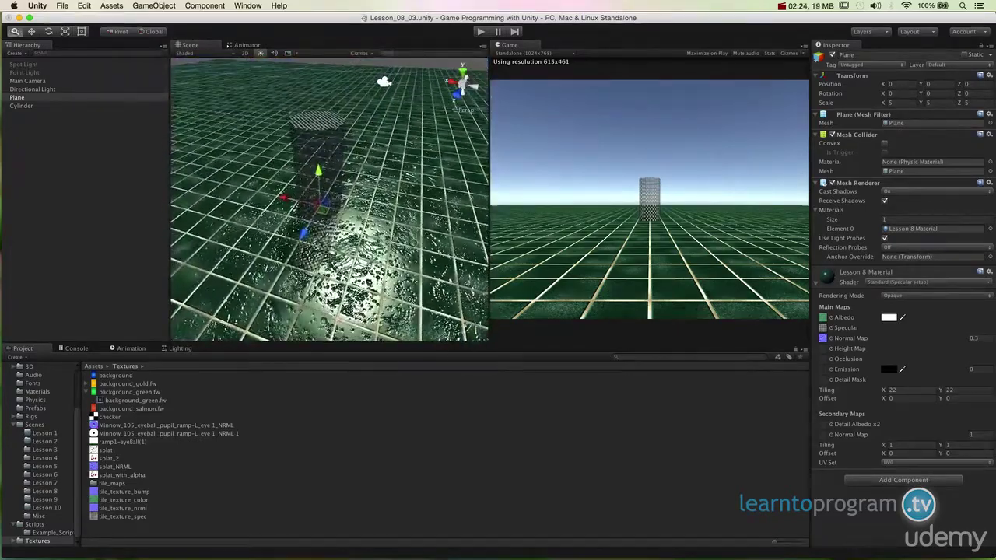
{"action": "left_click_drag", "start_coordinate": [311, 257], "coordinate": [276, 311], "text": "alt"}
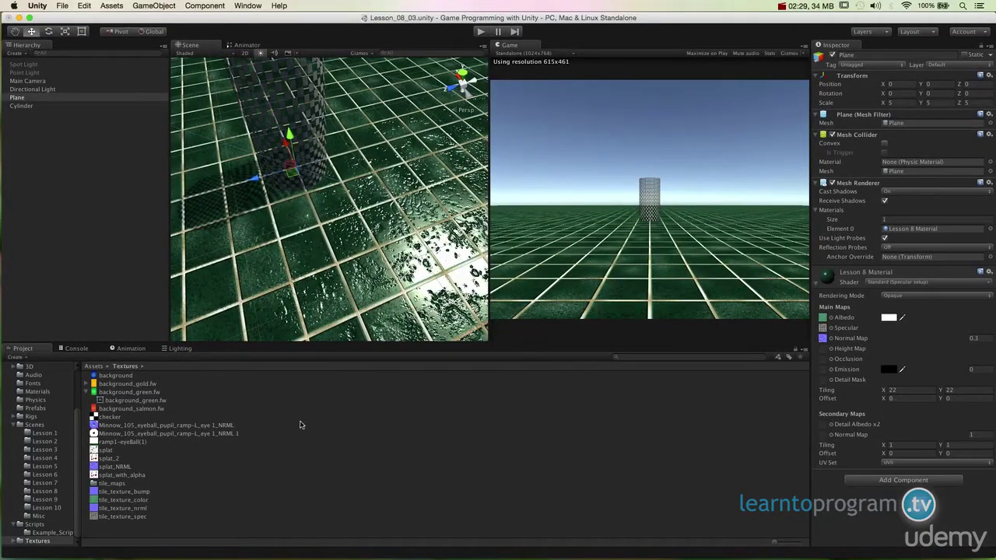
- Set the bumpiness of the splat_NRML normal map to 0.12 and apply the import settings
{"action": "left_click", "coordinate": [170, 467]}
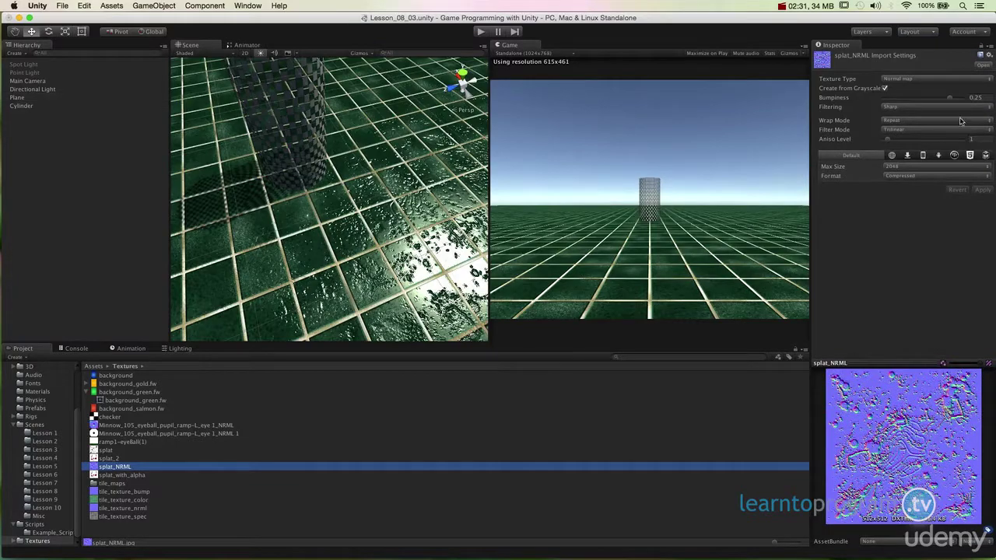
{"action": "left_click", "coordinate": [977, 97]}
{"action": "key", "text": "BackSpace"}
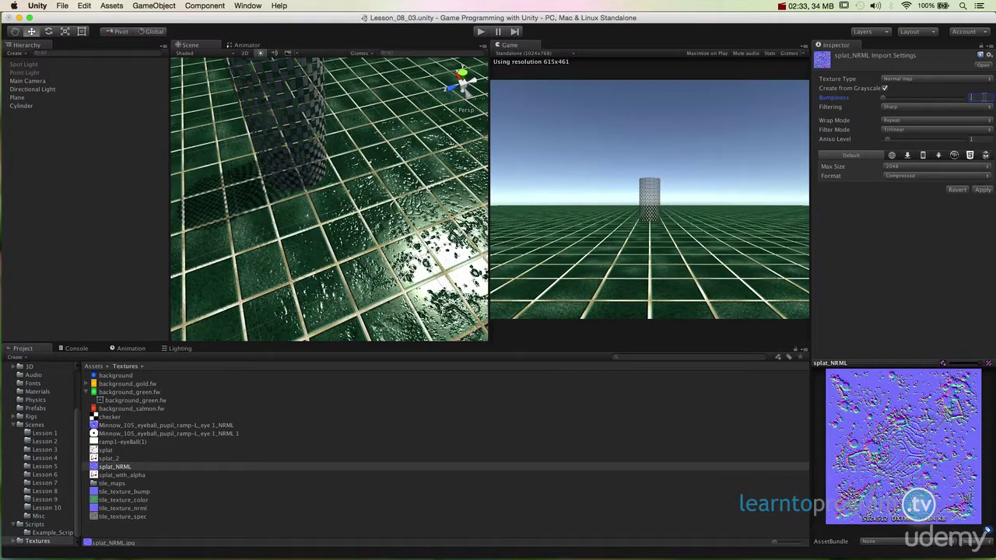
{"action": "left_click", "coordinate": [982, 190]}
{"action": "left_click_drag", "start_coordinate": [327, 300], "coordinate": [304, 340], "text": "alt"}
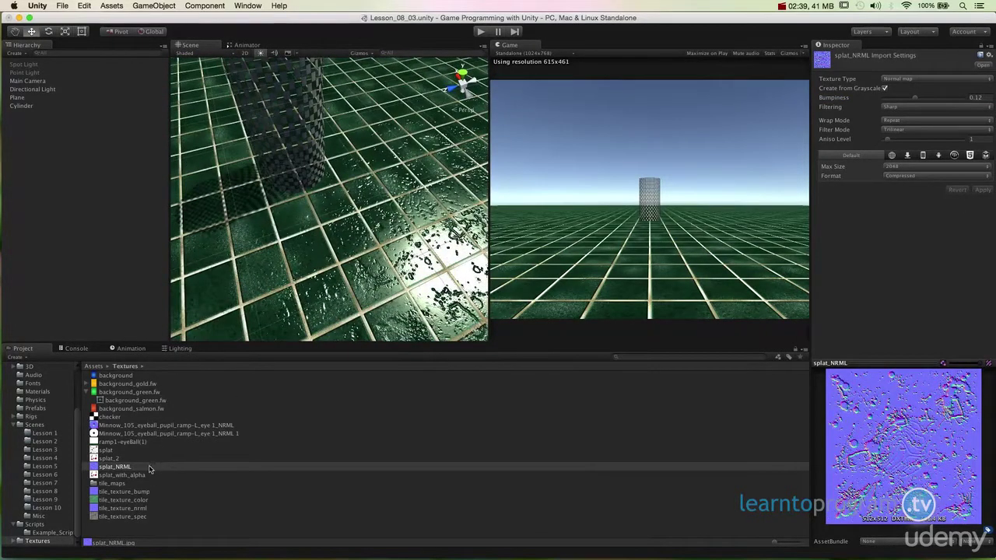
{"action": "left_click_drag", "start_coordinate": [319, 253], "coordinate": [350, 272], "text": "alt"}
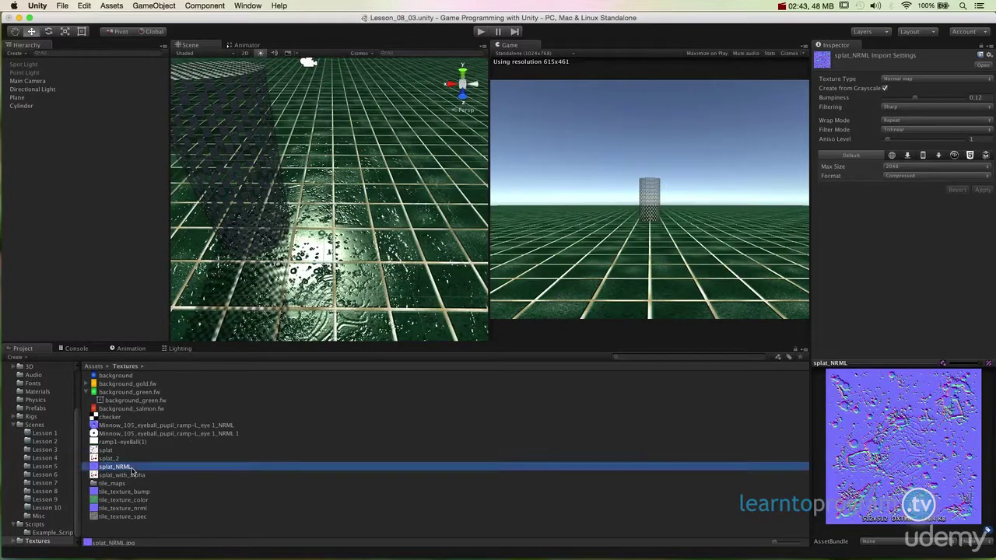
- Set the normal map strength of the plane's Lesson 8 Material to 0.1 and examine the floor's surface
{"action": "left_click", "coordinate": [201, 314]}
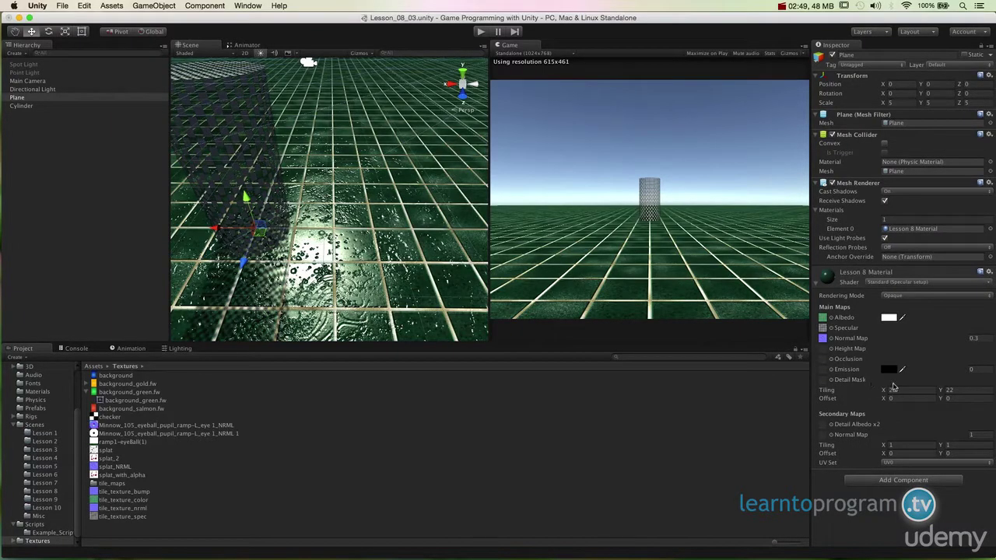
{"action": "left_click", "coordinate": [982, 340]}
{"action": "type", "text": ".1"}
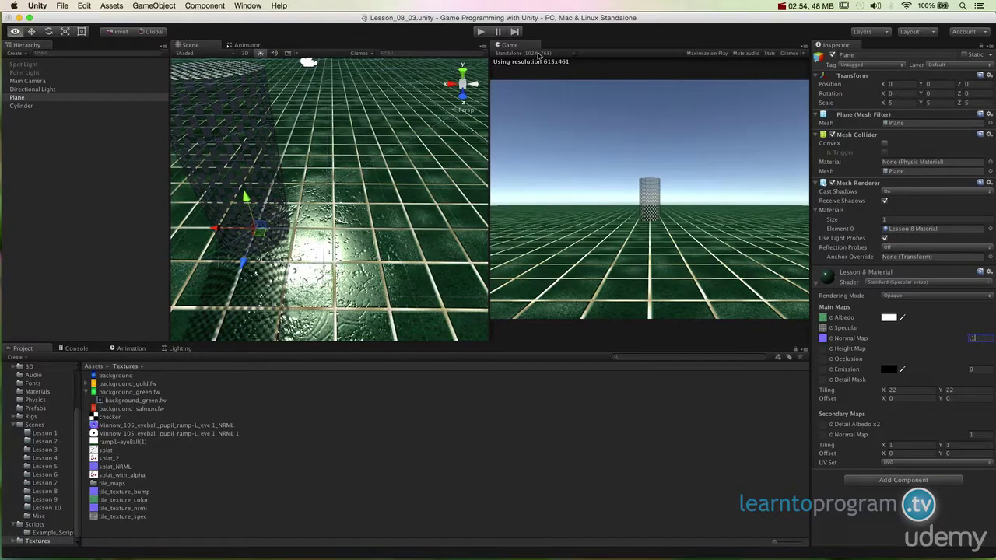
{"action": "left_click_drag", "start_coordinate": [257, 233], "coordinate": [314, 211], "text": "alt"}
{"action": "left_click_drag", "start_coordinate": [405, 254], "coordinate": [279, 233], "text": "alt"}
{"action": "left_click_drag", "start_coordinate": [182, 242], "coordinate": [405, 142], "text": "alt"}
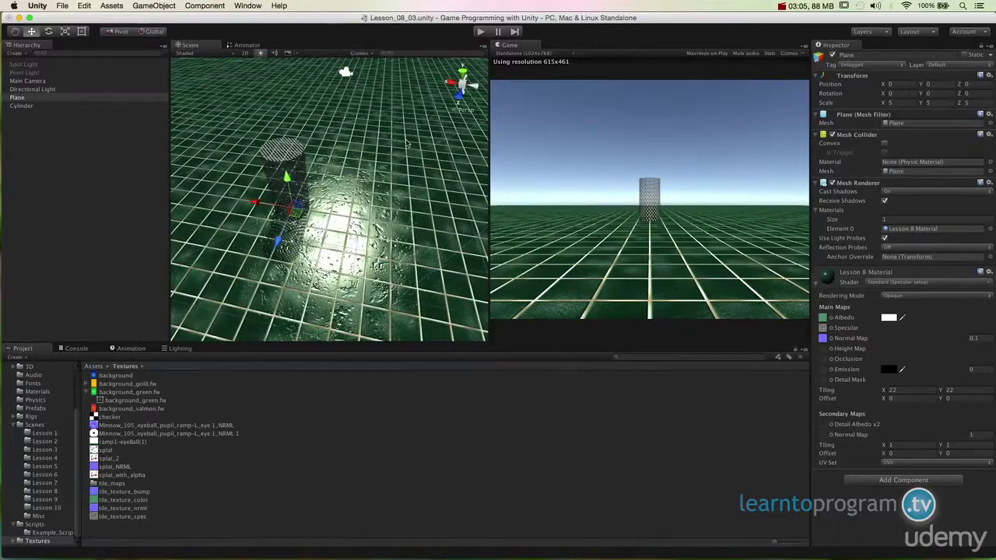
{"action": "key", "text": "alt"}
{"action": "left_click_drag", "start_coordinate": [467, 302], "coordinate": [439, 220], "text": "alt"}
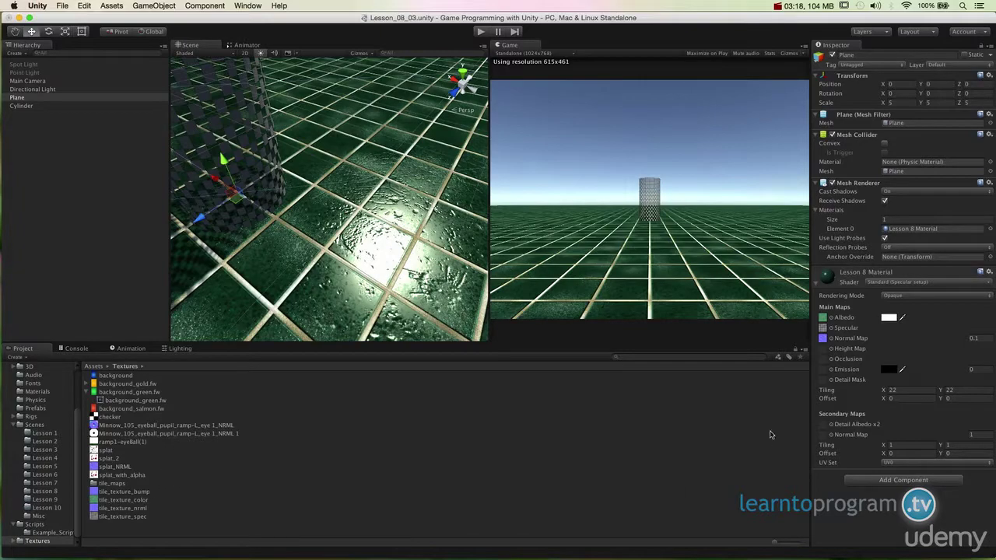
- Invert the plane material's normal map, trying a strength of -1 before setting it to -0.5, and examine the floor's relief
{"action": "left_click", "coordinate": [972, 338]}
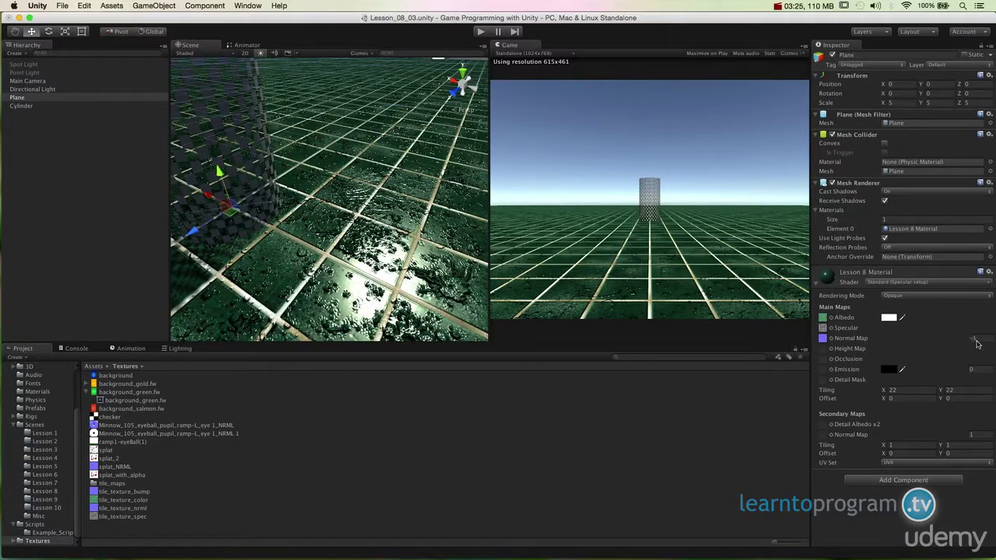
{"action": "left_click", "coordinate": [973, 339]}
{"action": "type", "text": "-.5"}
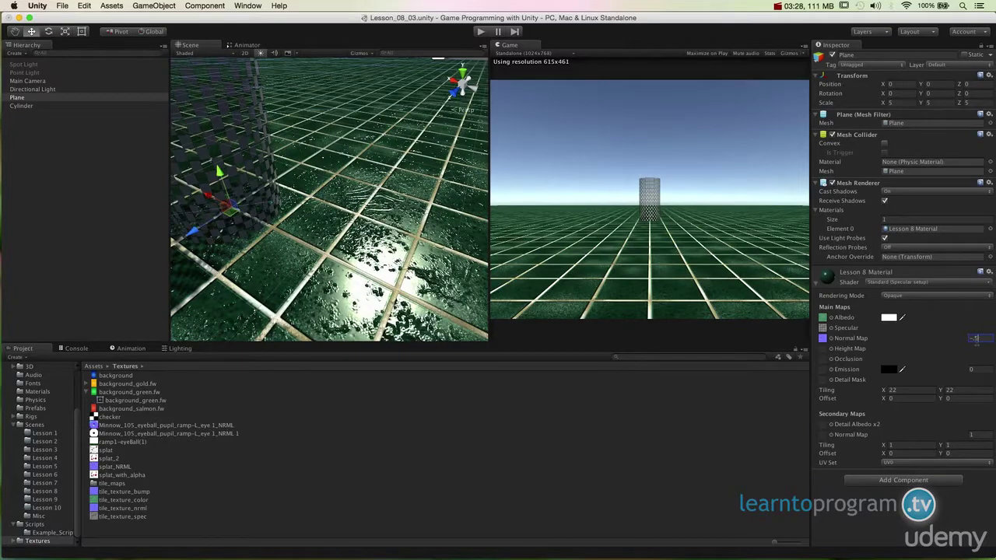
{"action": "left_click_drag", "start_coordinate": [368, 282], "coordinate": [369, 346], "text": "alt"}
{"action": "right_click_drag", "start_coordinate": [235, 311], "coordinate": [244, 245], "text": "alt"}
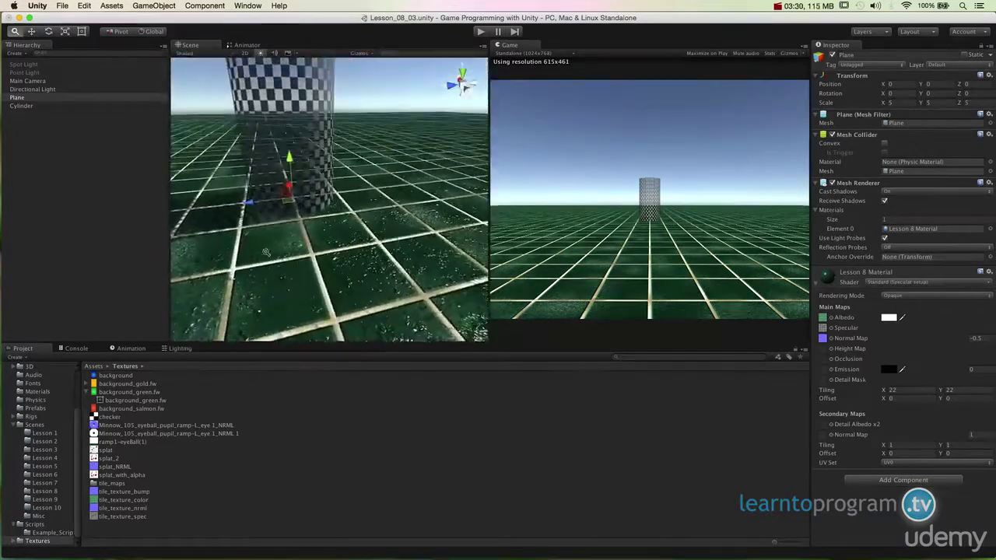
{"action": "left_click_drag", "start_coordinate": [368, 306], "coordinate": [498, 393], "text": "alt"}
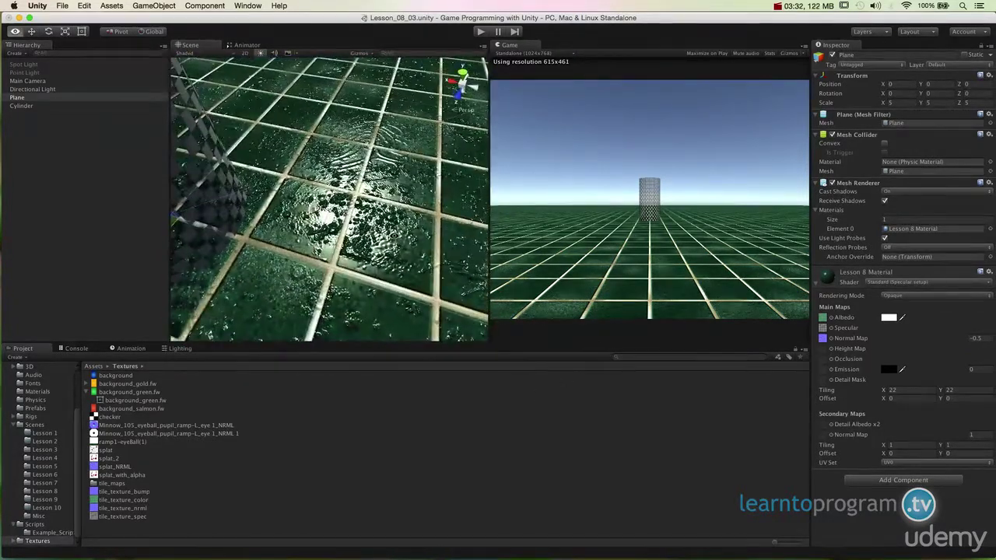
{"action": "left_click_drag", "start_coordinate": [398, 256], "coordinate": [356, 317], "text": "alt"}
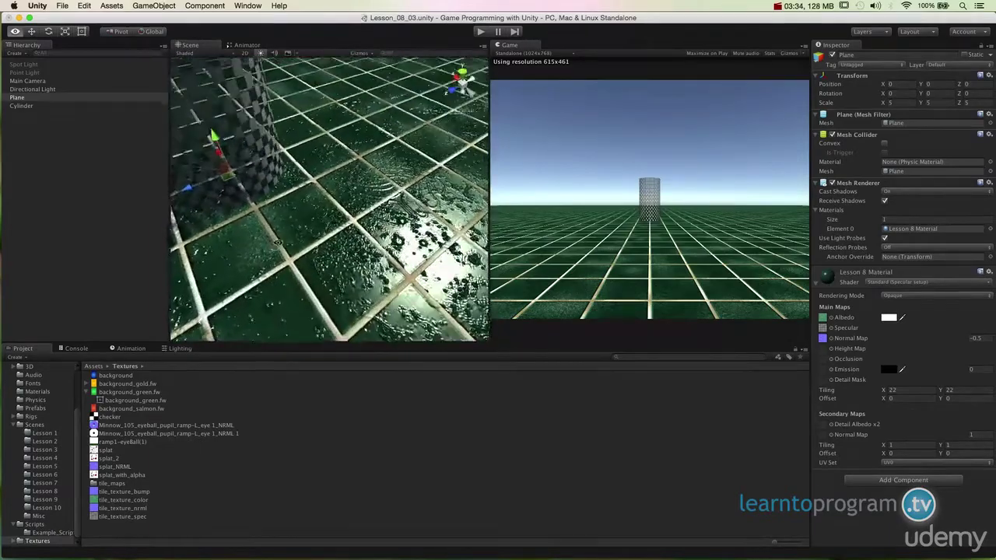
{"action": "left_click_drag", "start_coordinate": [340, 183], "coordinate": [440, 152], "text": "alt"}
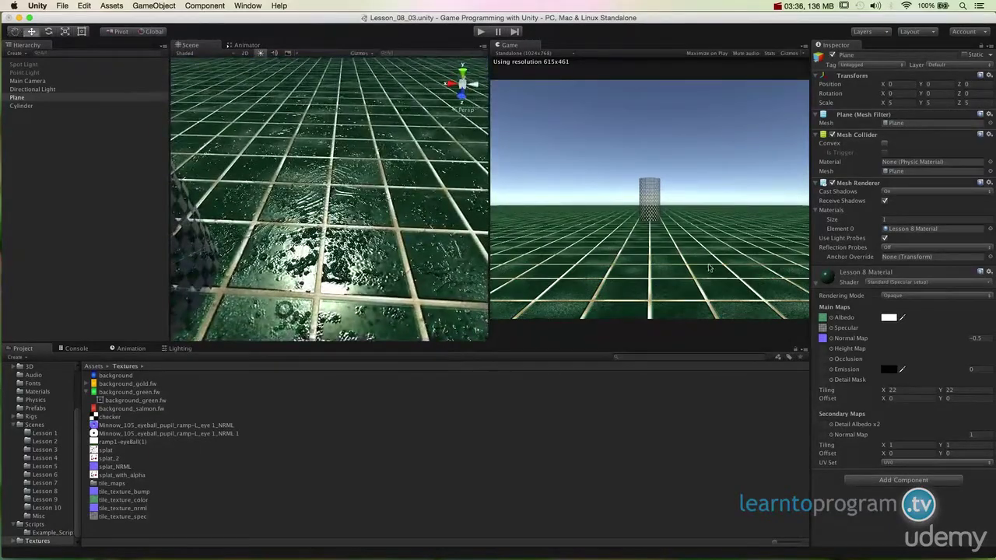
- Set the normal map strength of the plane's Lesson 8 Material to -0.33 and examine the floor's relief from several angles
{"action": "left_click", "coordinate": [975, 338]}
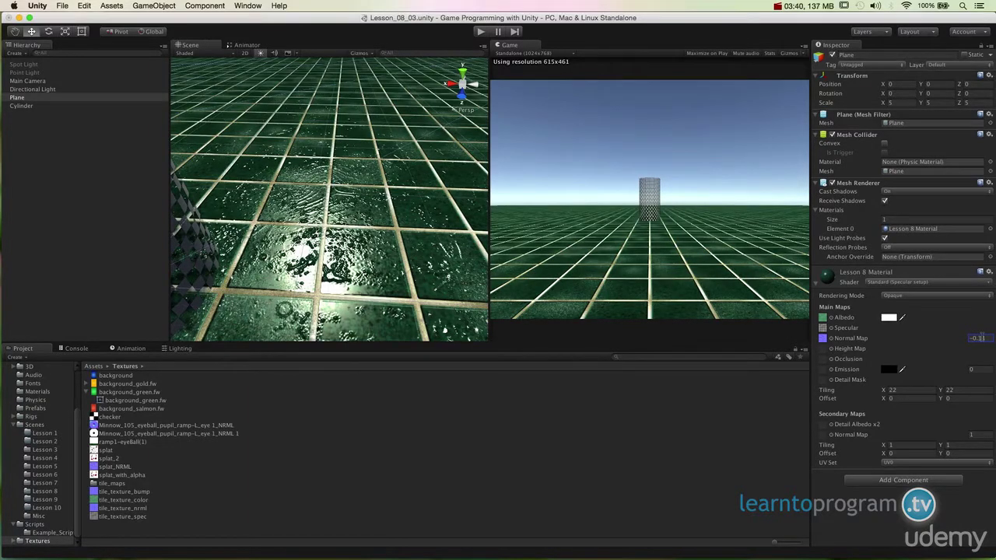
{"action": "key", "text": "alt"}
{"action": "left_click_drag", "start_coordinate": [412, 330], "coordinate": [227, 265], "text": "alt"}
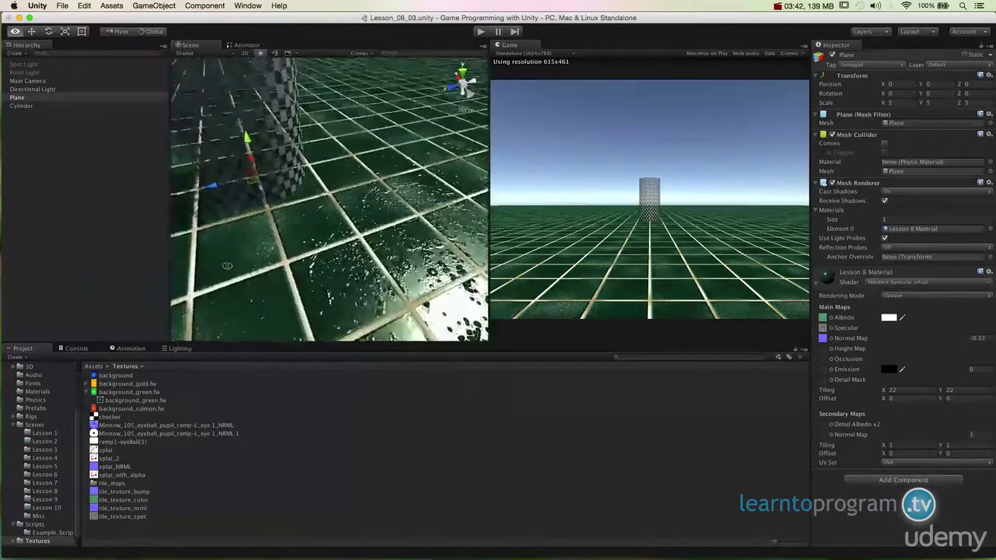
{"action": "left_click_drag", "start_coordinate": [413, 212], "coordinate": [468, 236], "text": "alt"}
{"action": "scroll", "coordinate": [397, 259], "scroll_direction": "down", "scroll_amount": 3}
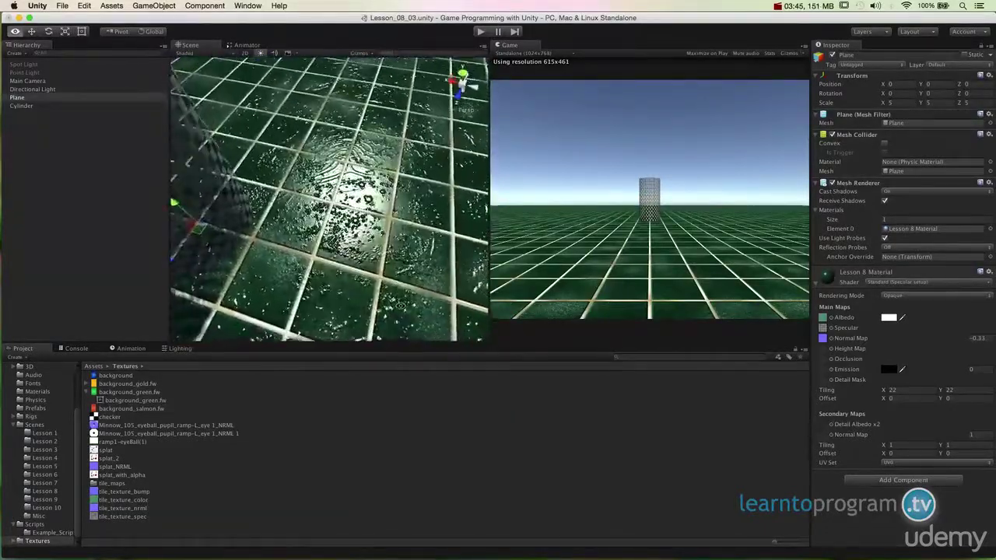
{"action": "left_click_drag", "start_coordinate": [226, 233], "coordinate": [255, 249], "text": "alt"}
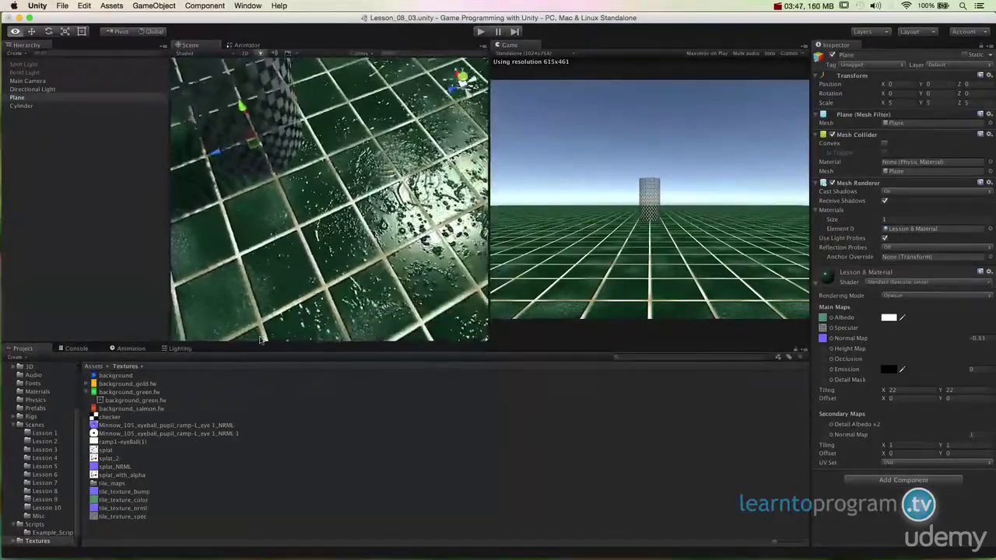
{"action": "left_click_drag", "start_coordinate": [254, 249], "coordinate": [334, 264], "text": "alt"}
{"action": "left_click_drag", "start_coordinate": [356, 220], "coordinate": [366, 233], "text": "alt"}
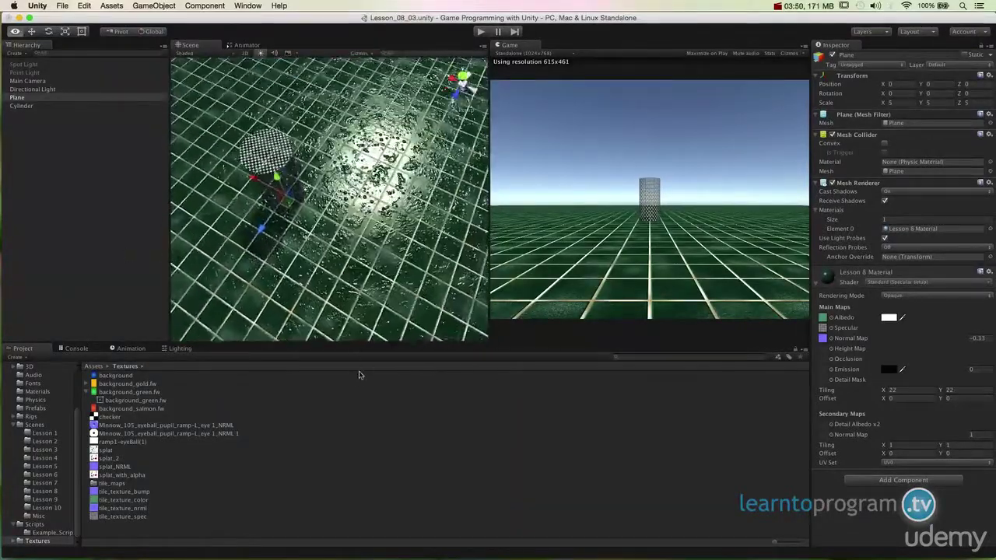
{"action": "left_click_drag", "start_coordinate": [362, 373], "coordinate": [328, 383], "text": "alt"}
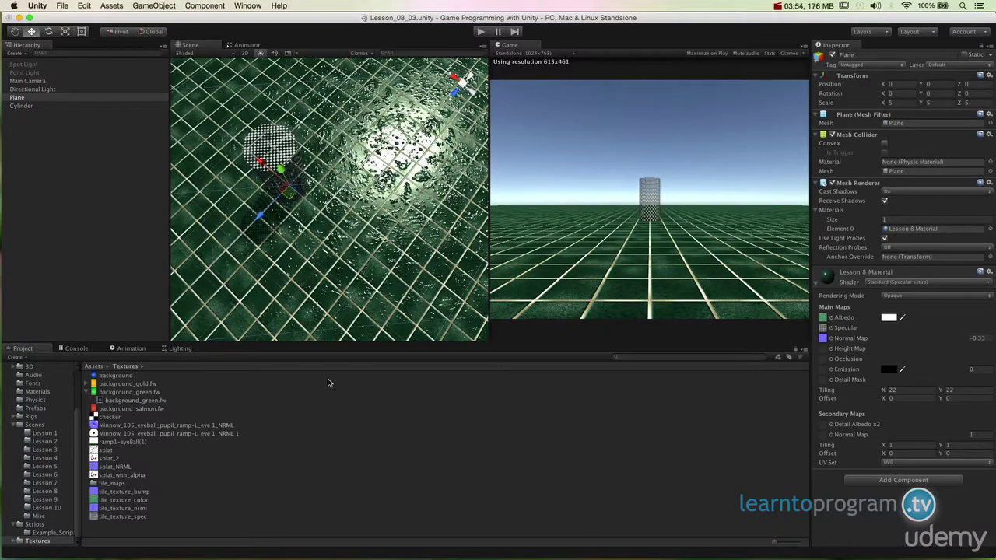
- Compare the colour and alpha channel previews of the splat_with_alpha texture
{"action": "left_click", "coordinate": [124, 458]}
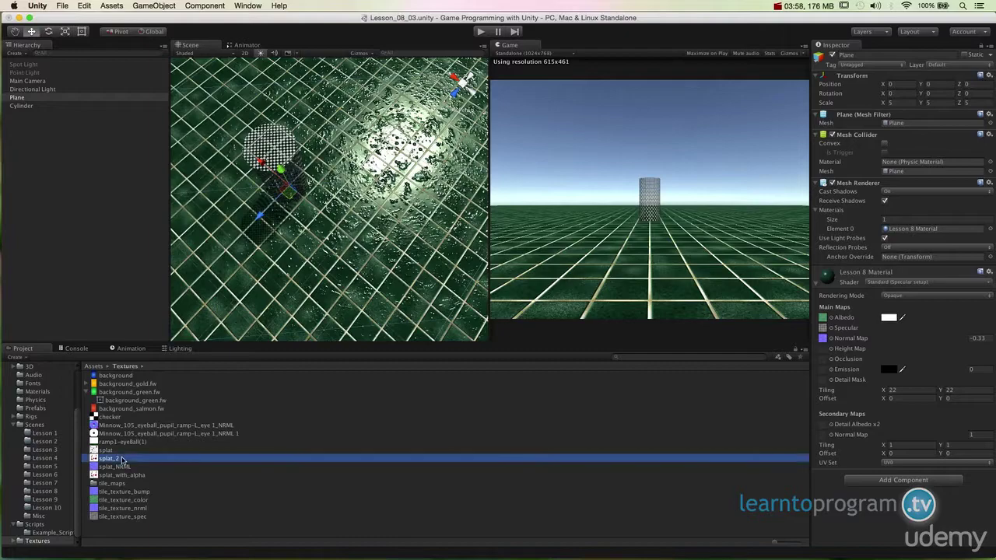
{"action": "left_click", "coordinate": [139, 475]}
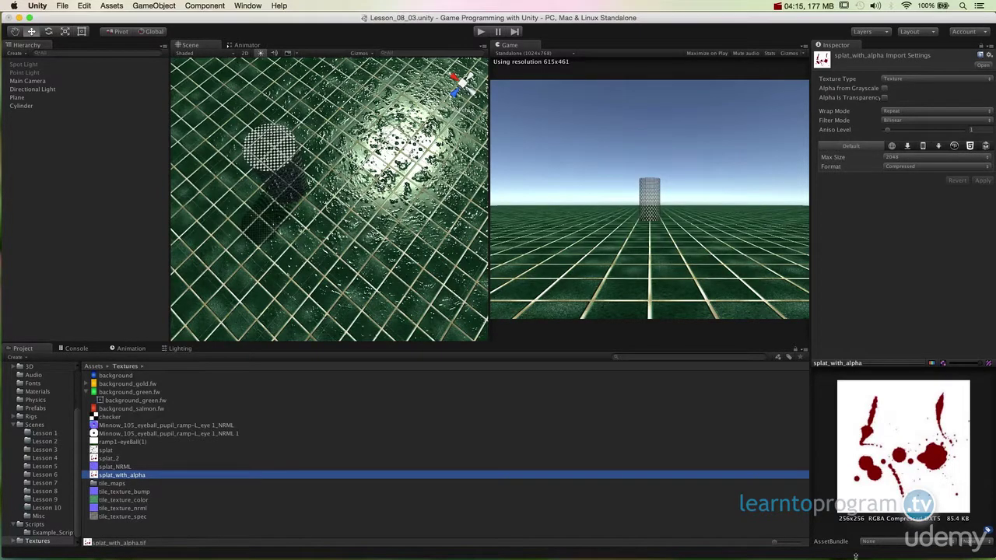
{"action": "left_click", "coordinate": [932, 363]}
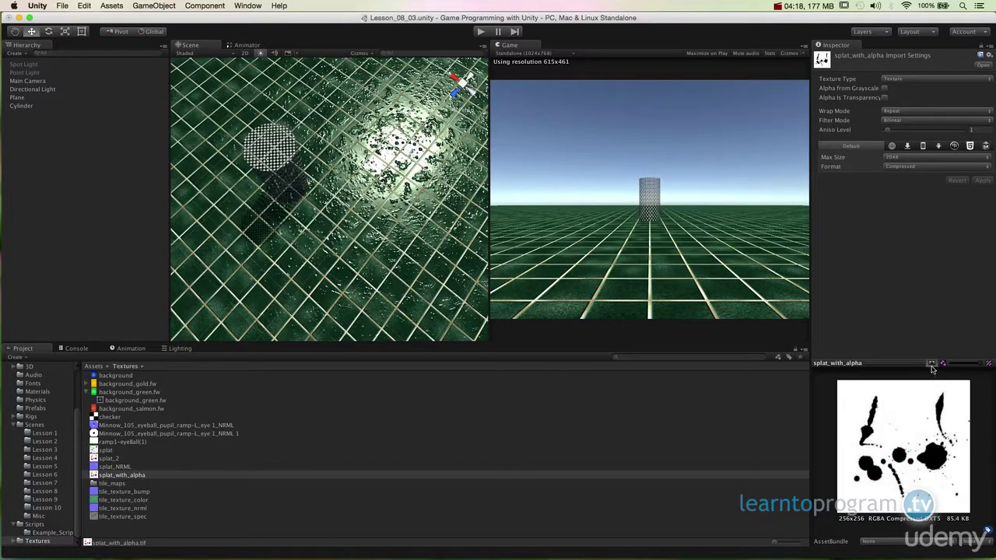
{"action": "left_click", "coordinate": [931, 364]}
{"action": "left_click", "coordinate": [932, 363]}
{"action": "left_click", "coordinate": [931, 363]}
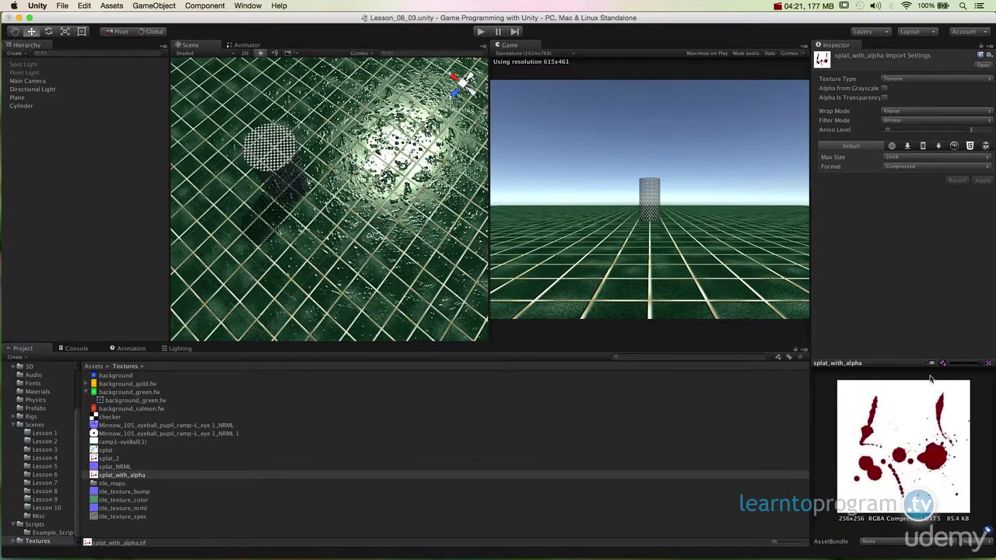
{"action": "left_click", "coordinate": [931, 363]}
{"action": "left_click", "coordinate": [932, 363]}
- Delete the splat_2 texture from the Textures folder
{"action": "left_click", "coordinate": [301, 232]}
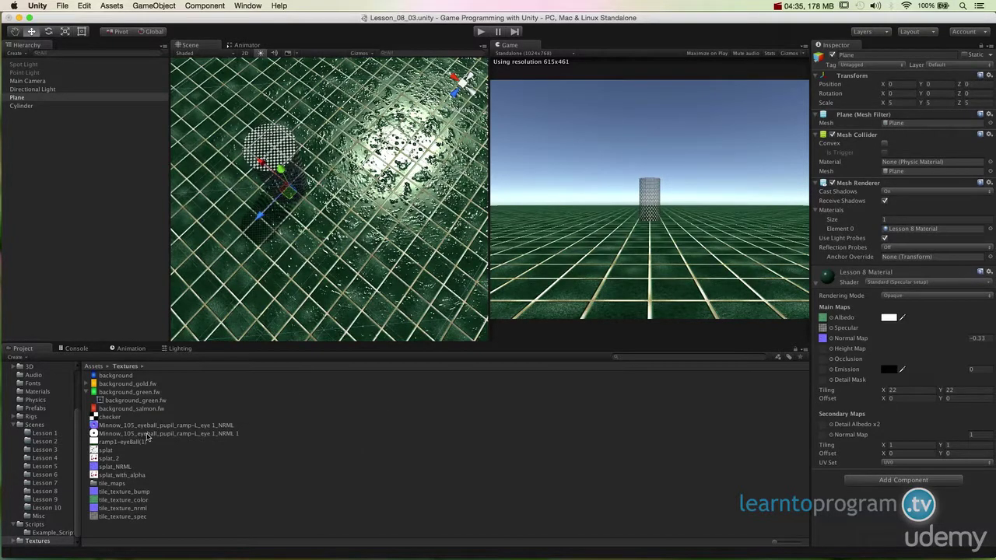
{"action": "left_click_drag", "start_coordinate": [110, 460], "coordinate": [317, 449]}
{"action": "left_click", "coordinate": [112, 460]}
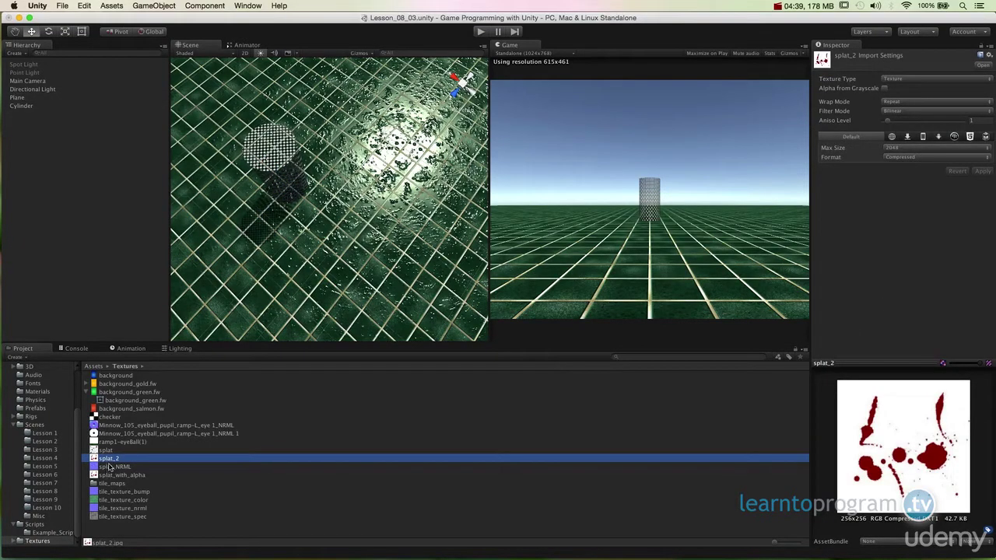
{"action": "right_click", "coordinate": [116, 466]}
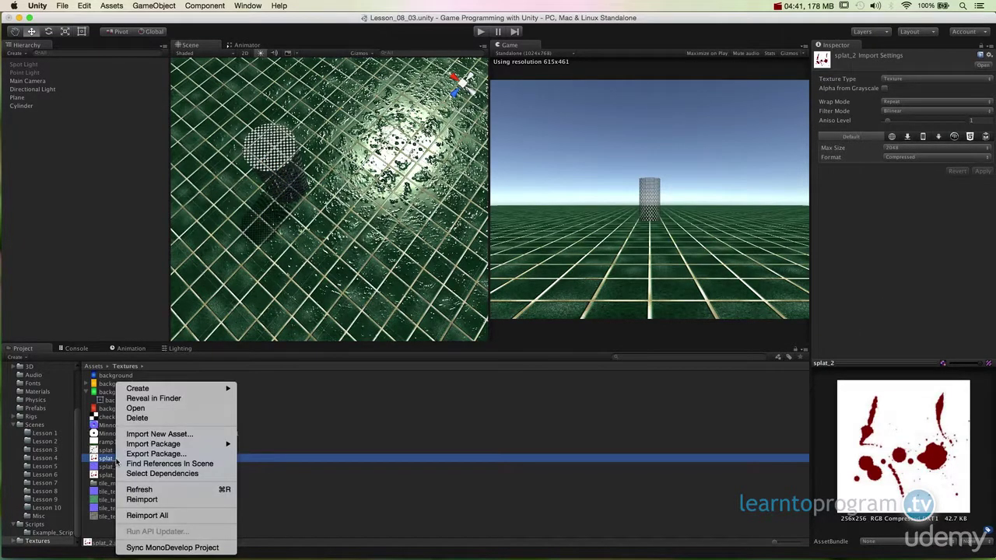
{"action": "left_click", "coordinate": [137, 417]}
{"action": "left_click", "coordinate": [568, 194]}
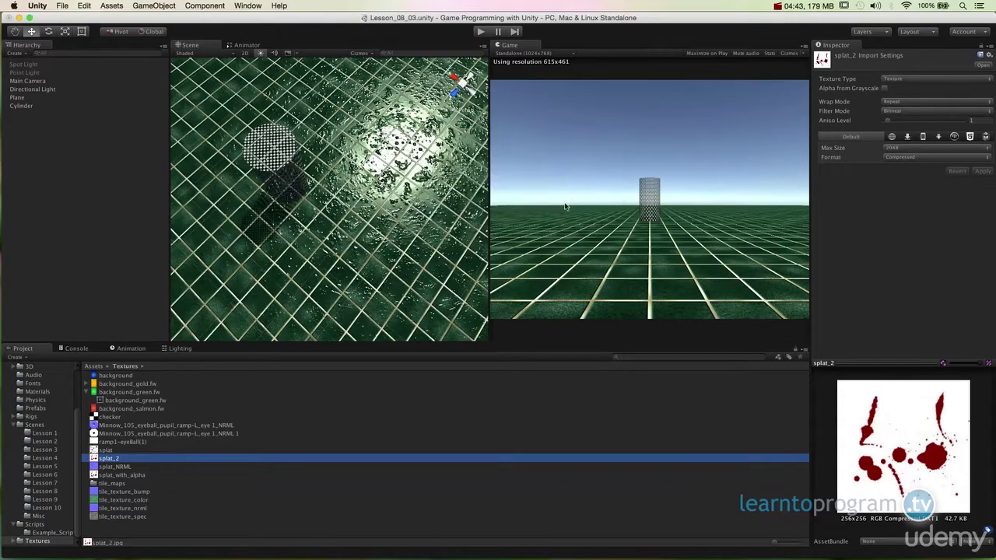
- Assign splat_with_alpha as the Albedo map of the plane's Lesson 8 Material
{"action": "left_click", "coordinate": [154, 467]}
{"action": "left_click", "coordinate": [117, 450]}
{"action": "left_click", "coordinate": [130, 467]}
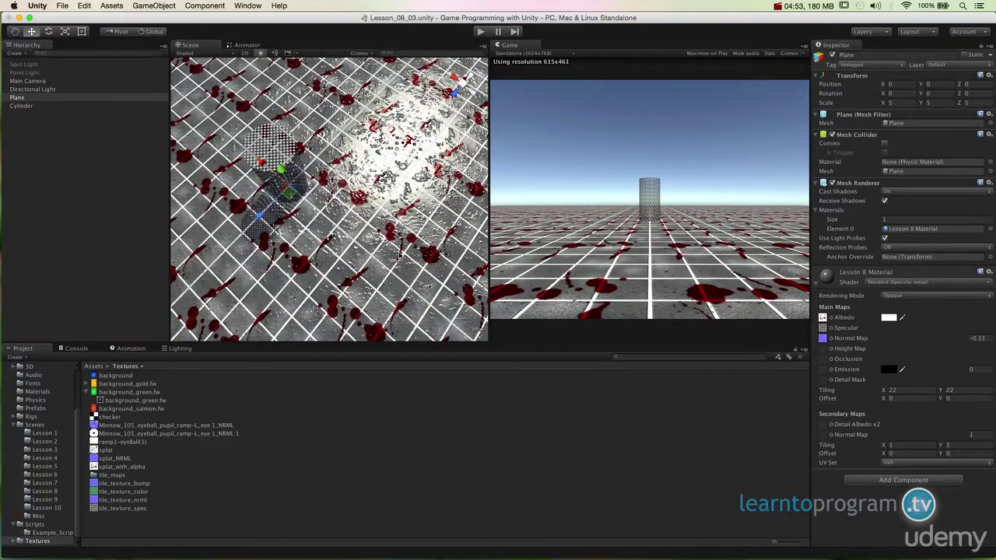
{"action": "left_click_drag", "start_coordinate": [401, 254], "coordinate": [405, 156], "text": "alt"}
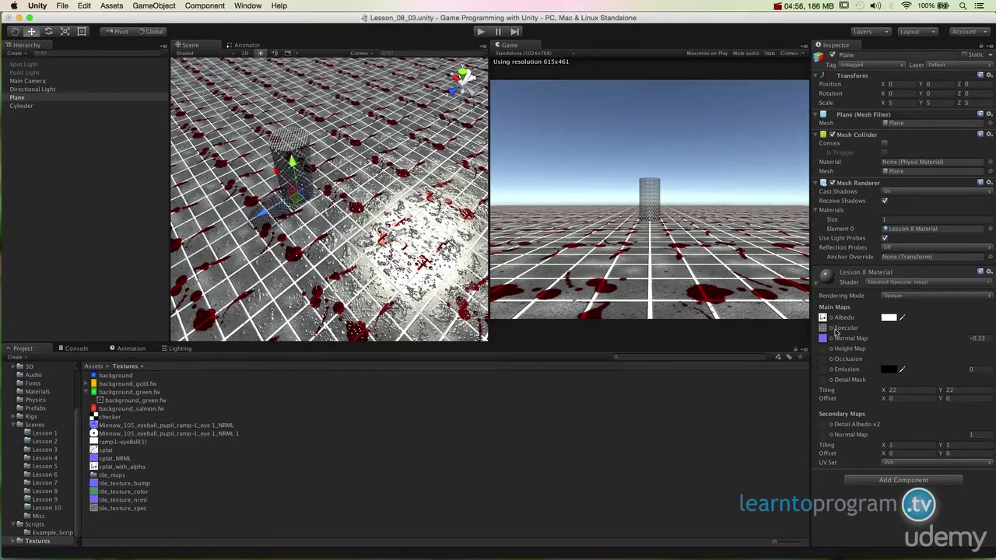
- Remove the Specular map and the main Normal Map from the plane's Lesson 8 Material by setting both to None
{"action": "left_click", "coordinate": [823, 328]}
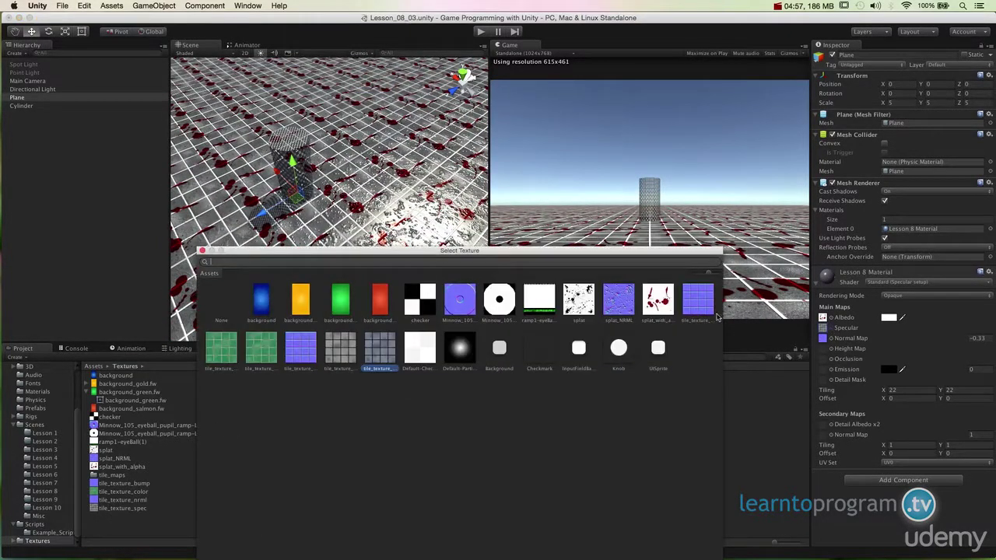
{"action": "left_click", "coordinate": [214, 296]}
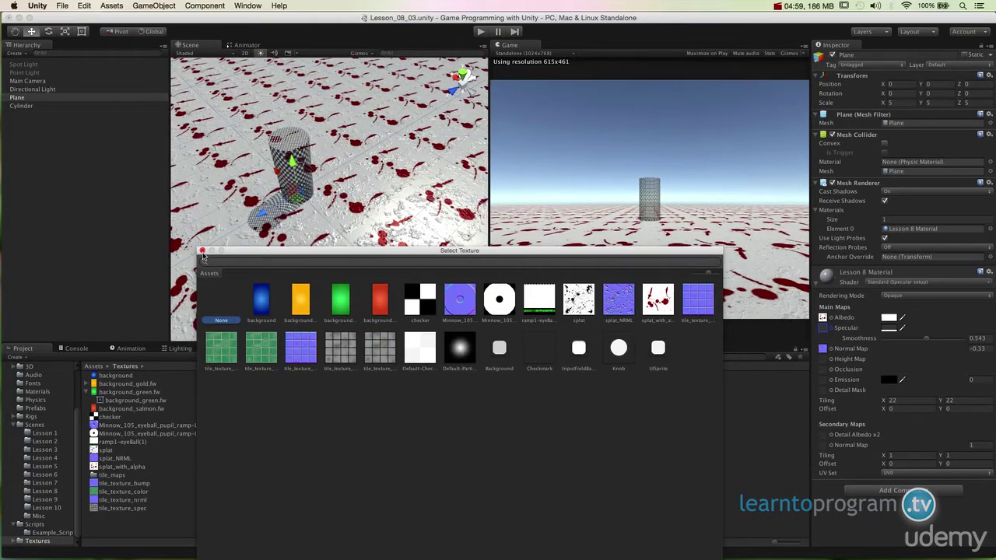
{"action": "left_click", "coordinate": [201, 250]}
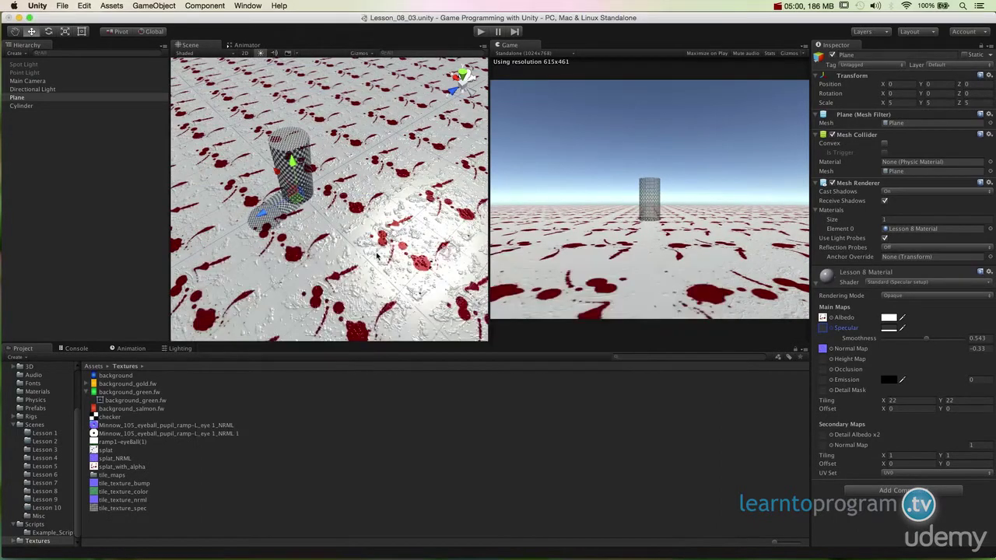
{"action": "left_click_drag", "start_coordinate": [396, 259], "coordinate": [364, 225], "text": "alt"}
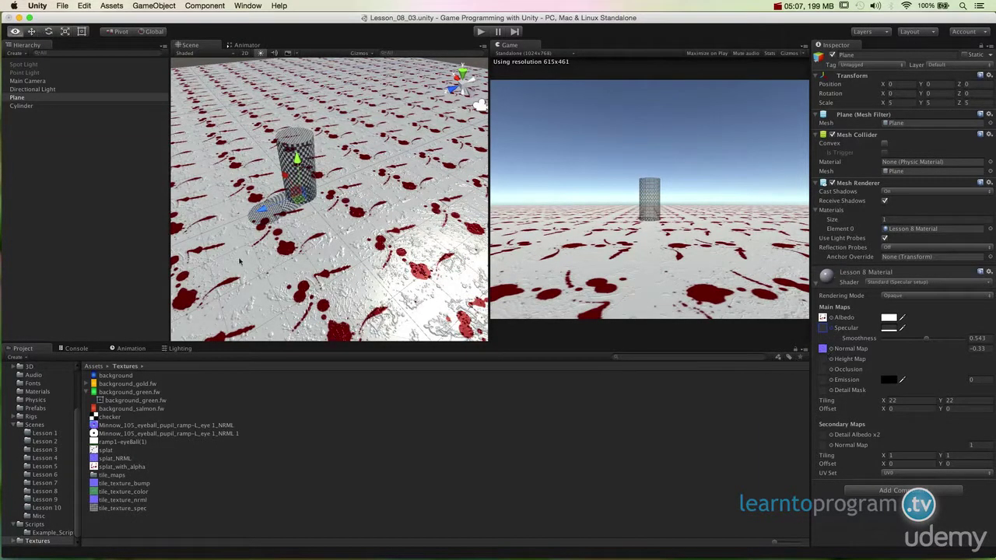
{"action": "scroll", "coordinate": [382, 307], "scroll_direction": "up", "scroll_amount": 6}
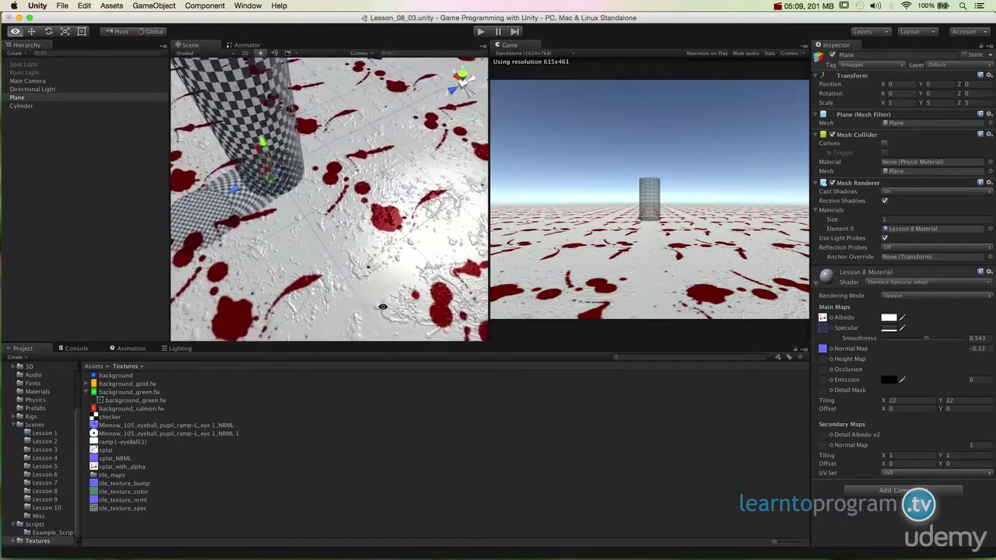
{"action": "left_click_drag", "start_coordinate": [381, 307], "coordinate": [311, 280], "text": "alt"}
{"action": "scroll", "coordinate": [335, 292], "scroll_direction": "down", "scroll_amount": 5}
{"action": "left_click", "coordinate": [830, 348]}
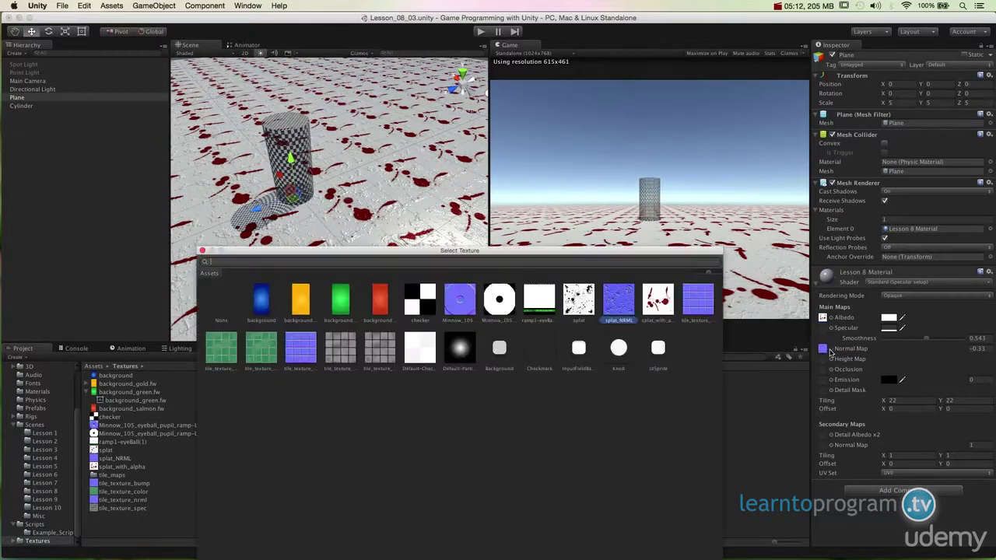
{"action": "double_click", "coordinate": [217, 309]}
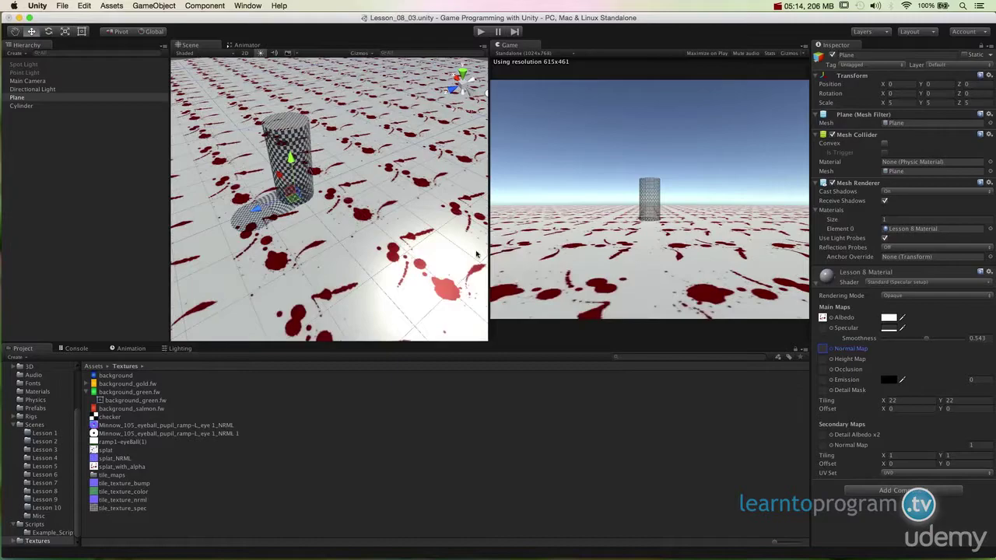
- Set the rendering mode of the plane's Lesson 8 Material to Transparent
{"action": "left_click", "coordinate": [936, 296]}
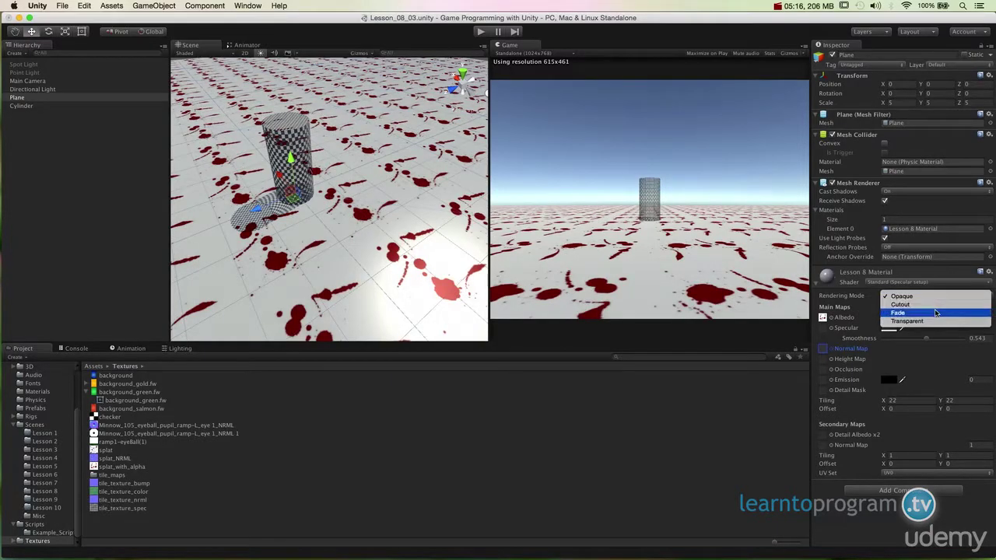
{"action": "left_click", "coordinate": [907, 320]}
{"action": "left_click_drag", "start_coordinate": [374, 233], "coordinate": [465, 276], "text": "alt"}
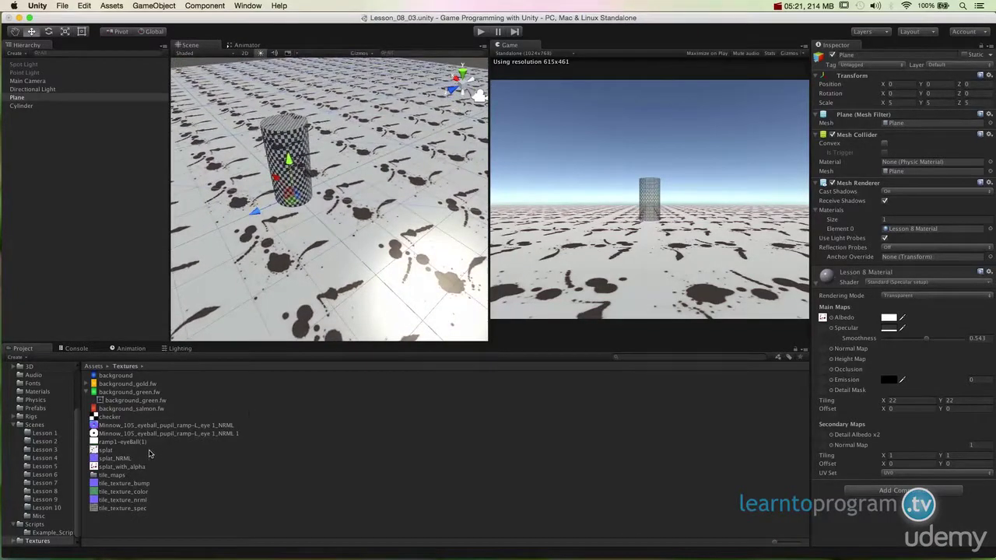
- Enable Alpha Is Transparency for the splat_with_alpha texture, apply the import settings and examine the floor around the cylinder
{"action": "left_click", "coordinate": [145, 443]}
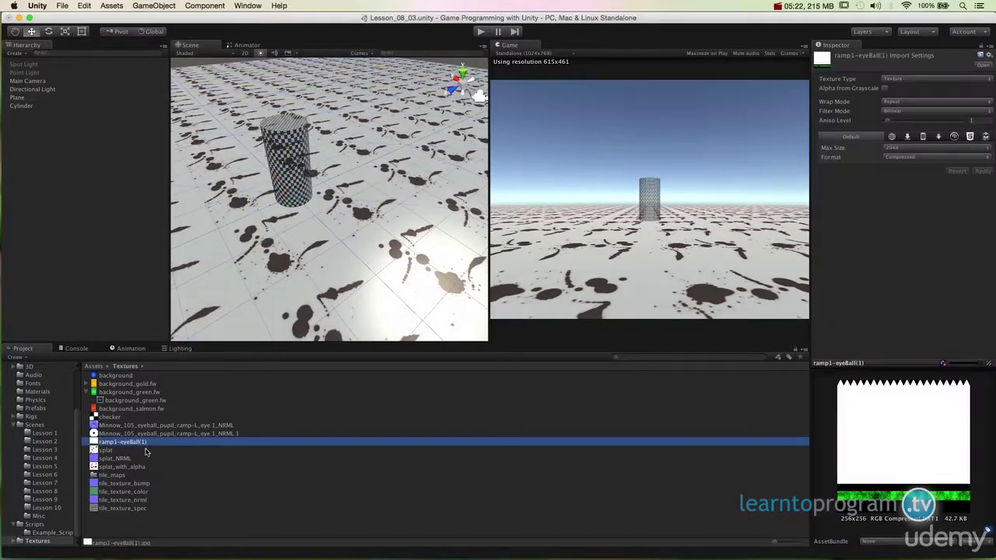
{"action": "left_click", "coordinate": [143, 465]}
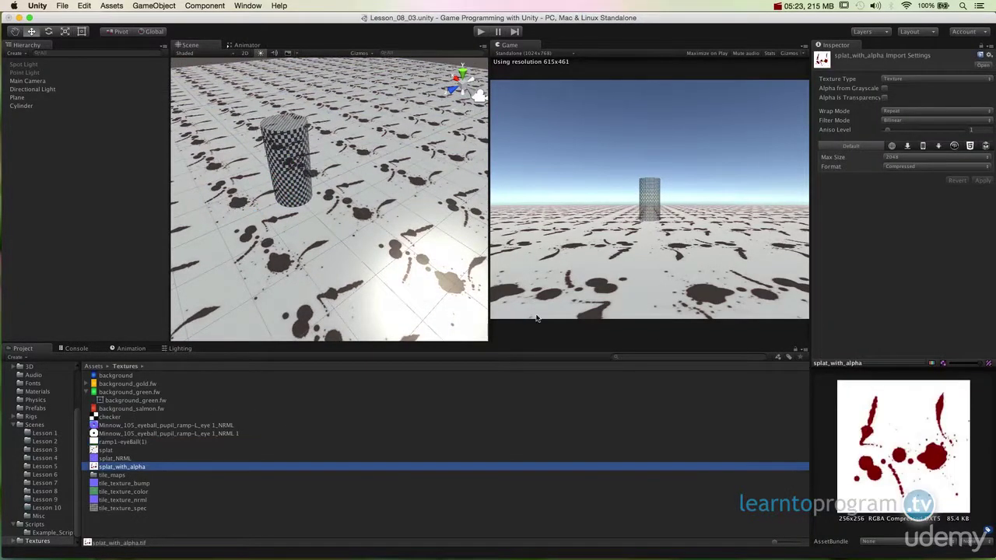
{"action": "left_click", "coordinate": [885, 98]}
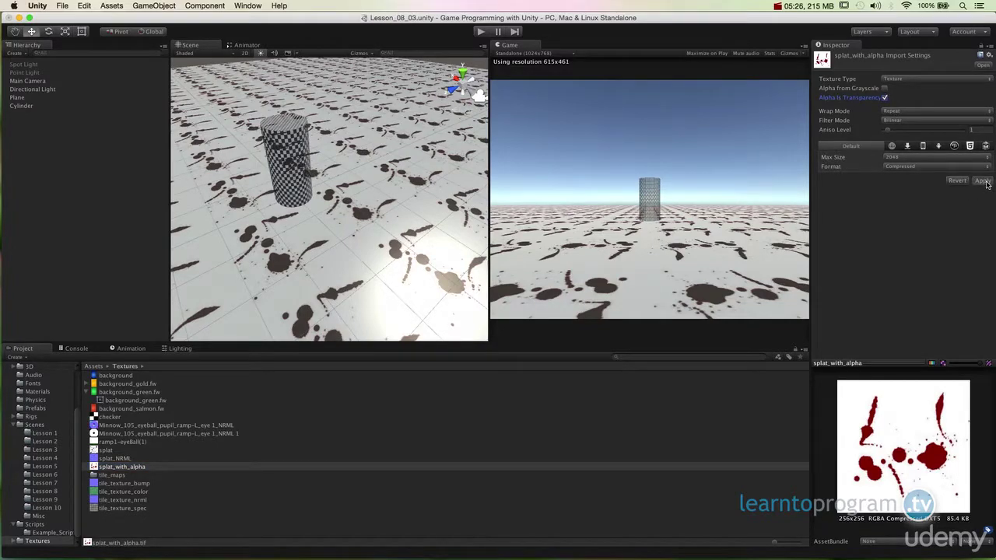
{"action": "left_click", "coordinate": [983, 181]}
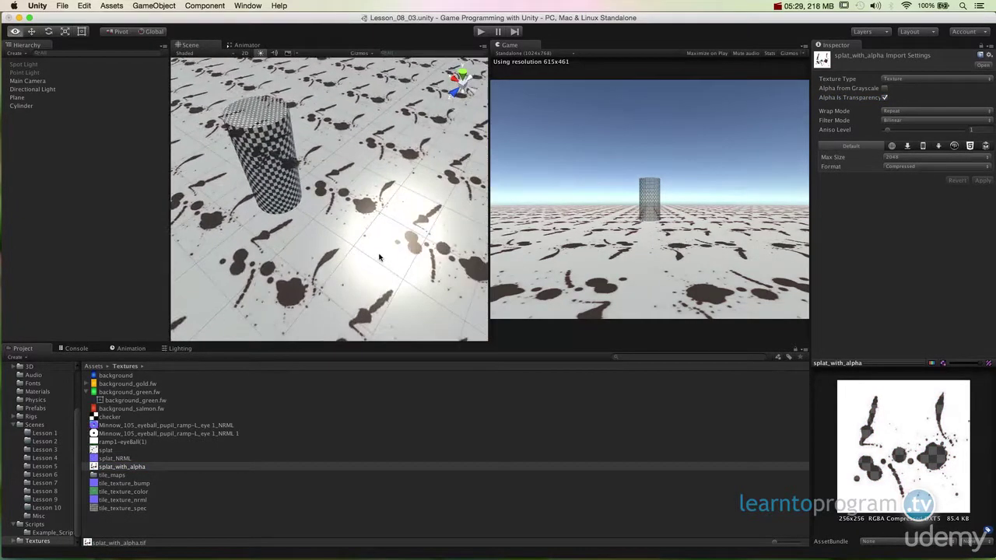
{"action": "left_click_drag", "start_coordinate": [380, 257], "coordinate": [436, 225], "text": "alt"}
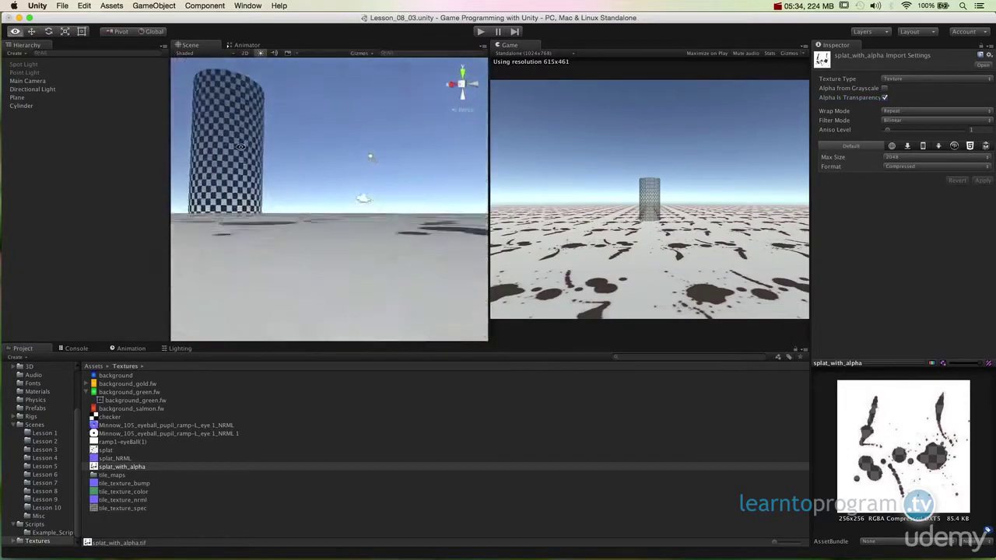
{"action": "left_click_drag", "start_coordinate": [368, 155], "coordinate": [319, 280], "text": "alt"}
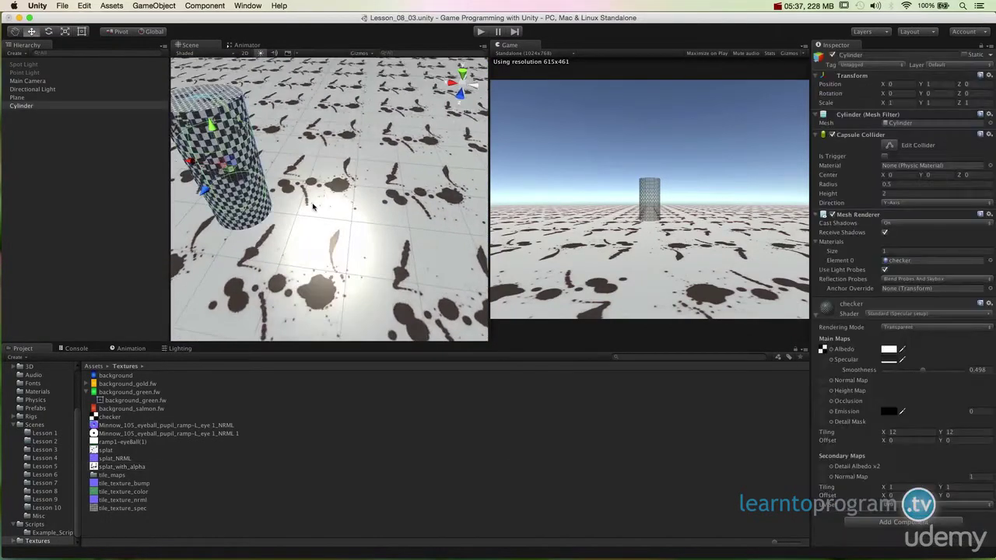
- Add a 3D cube to the scene
{"action": "left_click_drag", "start_coordinate": [320, 233], "coordinate": [320, 211], "text": "alt"}
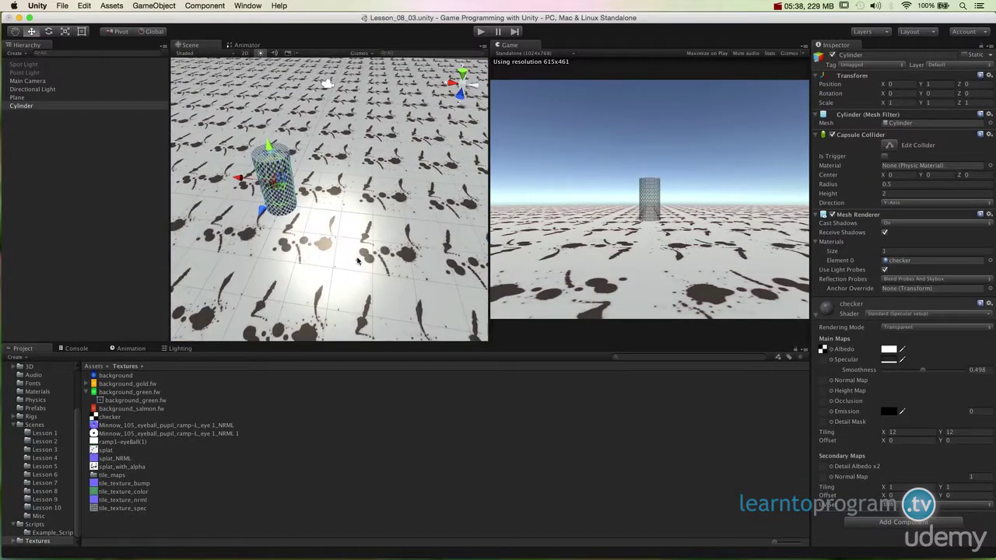
{"action": "left_click_drag", "start_coordinate": [350, 256], "coordinate": [366, 256], "text": "alt"}
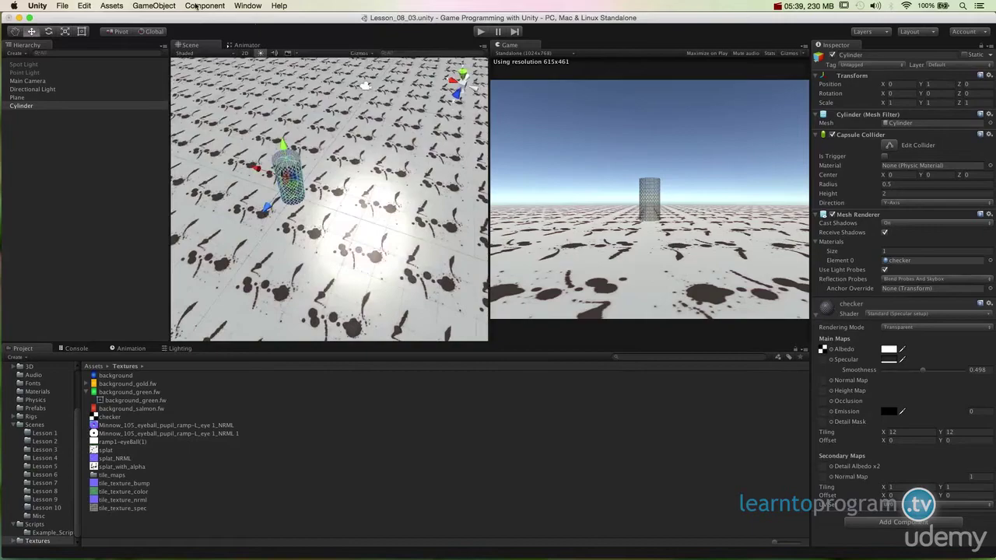
{"action": "left_click", "coordinate": [192, 6]}
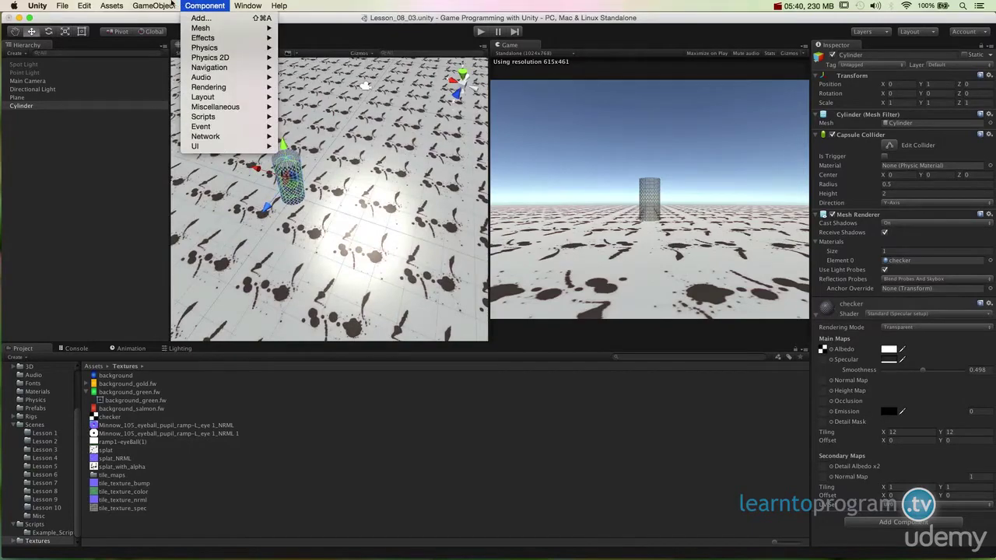
{"action": "mouse_move", "coordinate": [154, 5]}
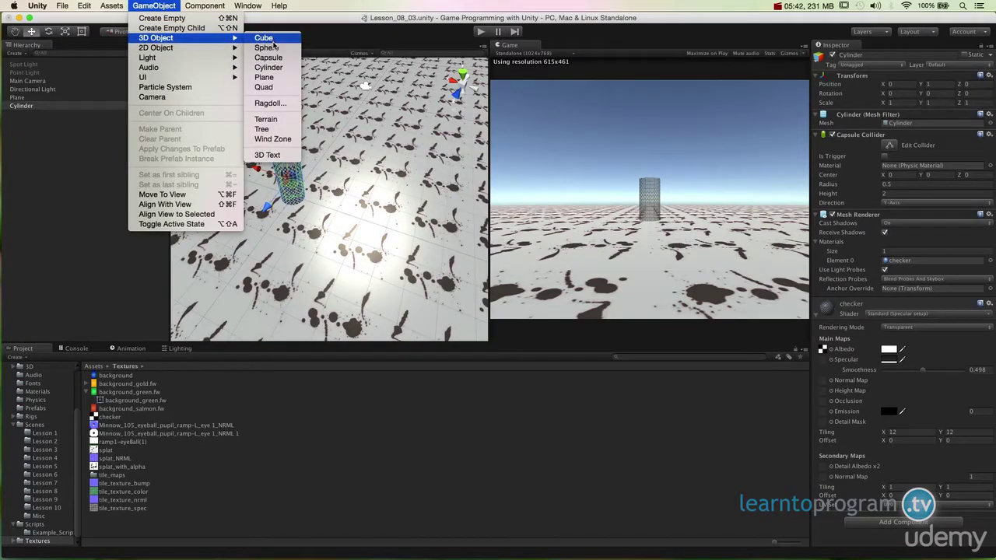
{"action": "left_click", "coordinate": [272, 41]}
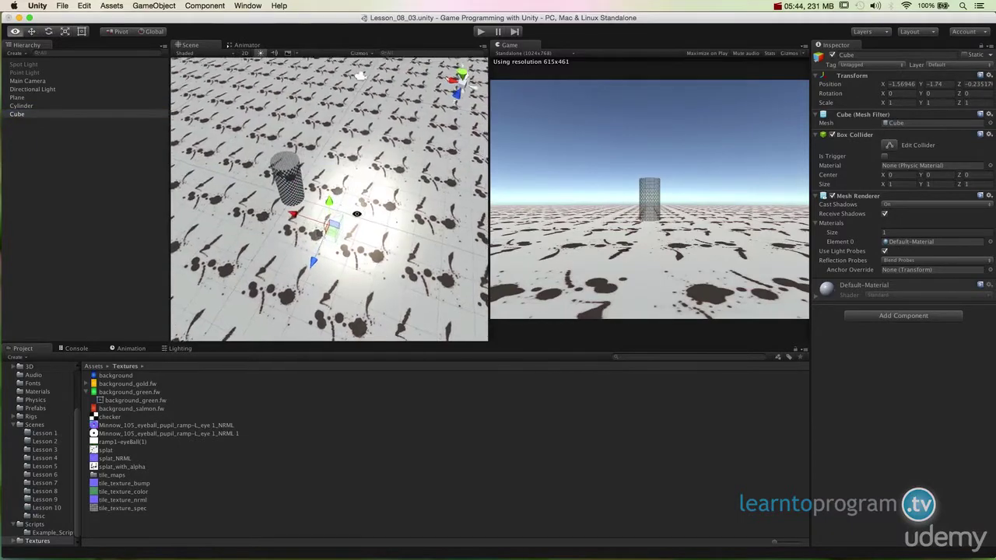
- Move the cube along the Z axis to -0.52, keeping it beneath the splattered floor near the cylinder
{"action": "right_click_drag", "start_coordinate": [334, 202], "coordinate": [535, 245], "text": "alt"}
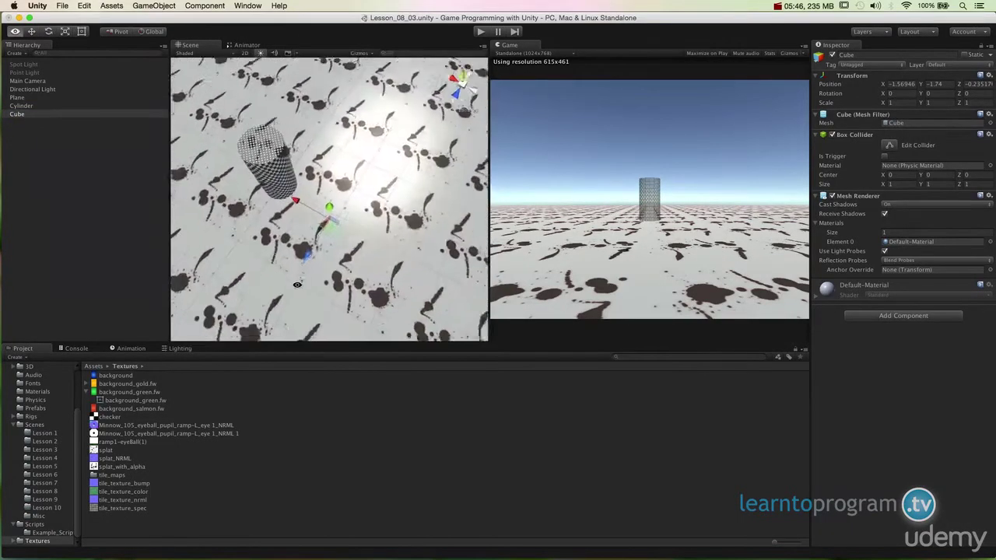
{"action": "mouse_move", "coordinate": [328, 212]}
{"action": "left_mouse_down", "text": "alt"}
{"action": "mouse_move", "coordinate": [322, 205]}
{"action": "mouse_move", "coordinate": [341, 219]}
{"action": "left_mouse_up", "text": "alt"}
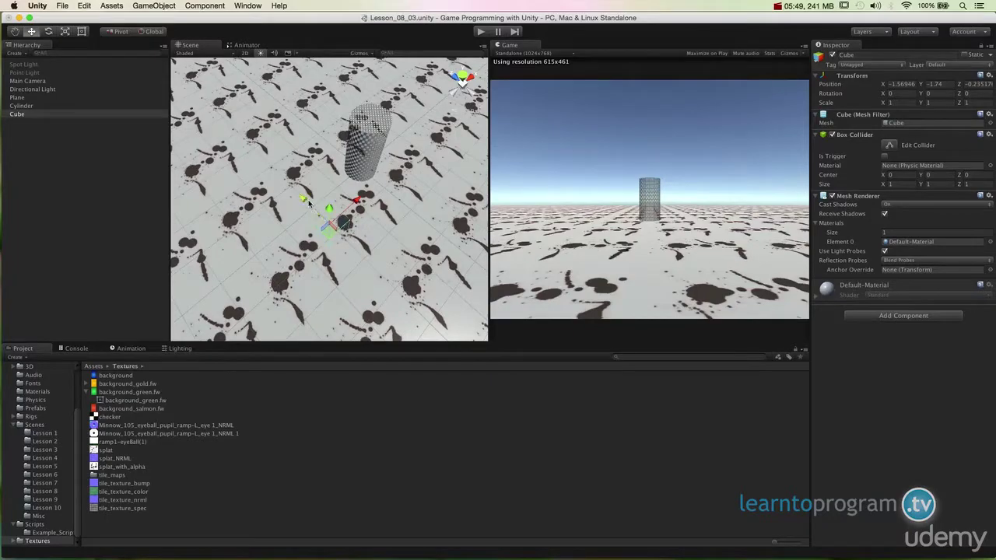
{"action": "scroll", "coordinate": [334, 270], "scroll_direction": "down", "scroll_amount": 6}
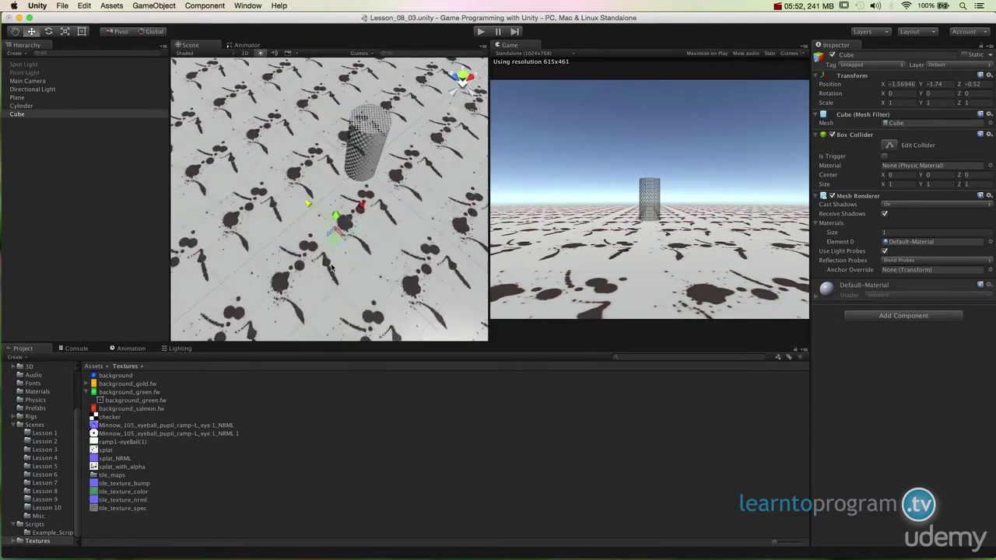
{"action": "scroll", "coordinate": [334, 234], "scroll_direction": "up", "scroll_amount": 3}
{"action": "left_click_drag", "start_coordinate": [335, 233], "coordinate": [270, 259], "text": "alt"}
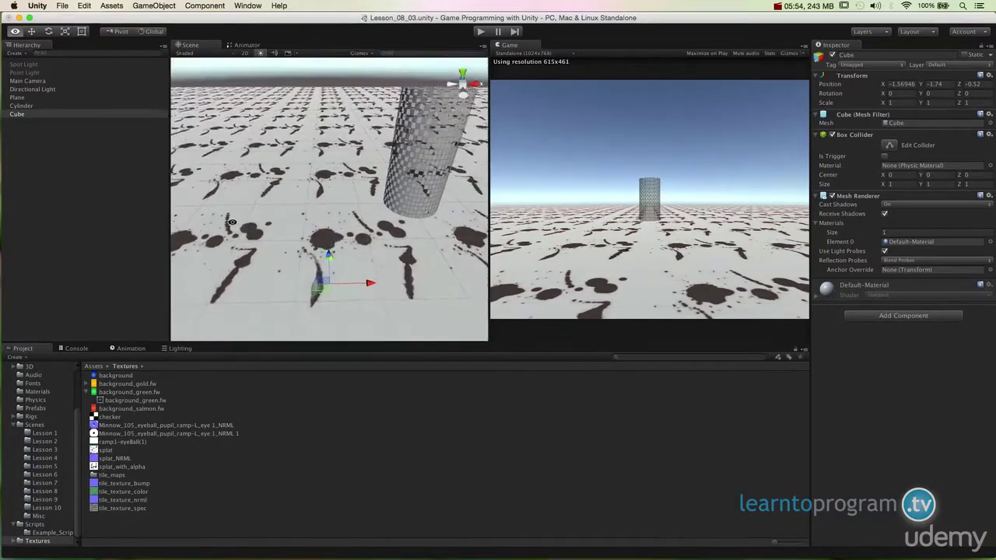
{"action": "left_click_drag", "start_coordinate": [311, 272], "coordinate": [351, 288], "text": "alt"}
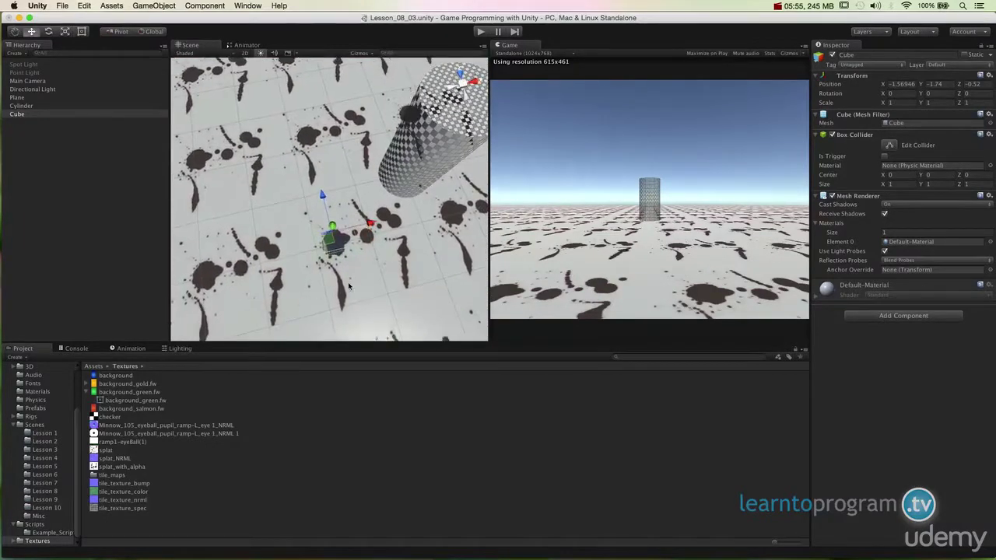
- Switch to Photoshop, display only the Alpha 1 channel of splat_with_alpha.tif and invert it
{"action": "left_click", "coordinate": [815, 539]}
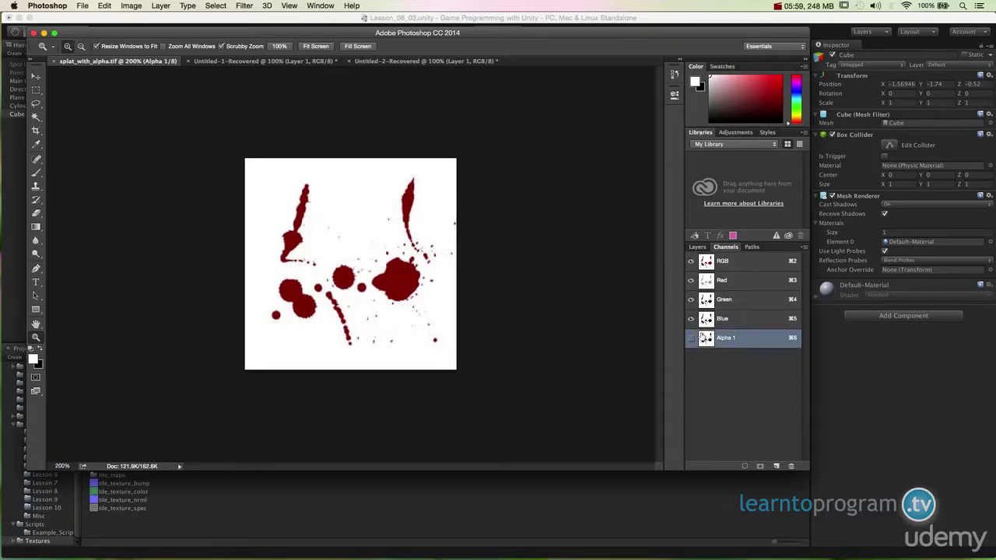
{"action": "left_click", "coordinate": [691, 260]}
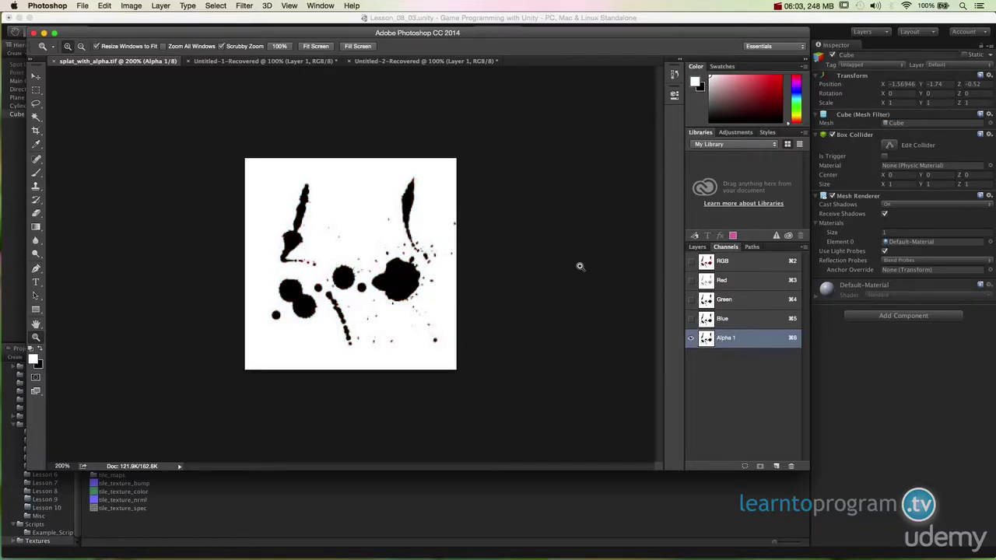
{"action": "key", "text": "super+i"}
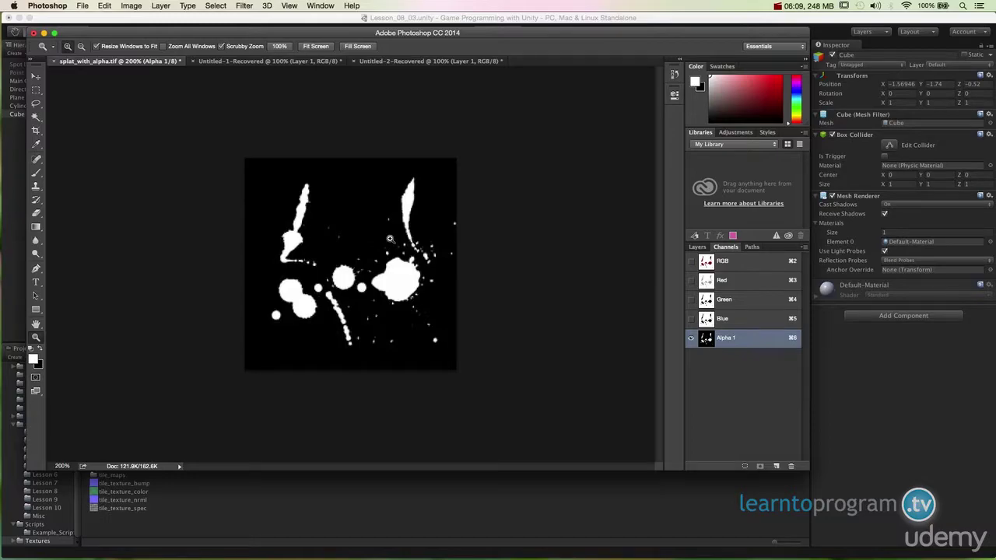
{"action": "left_click", "coordinate": [405, 510]}
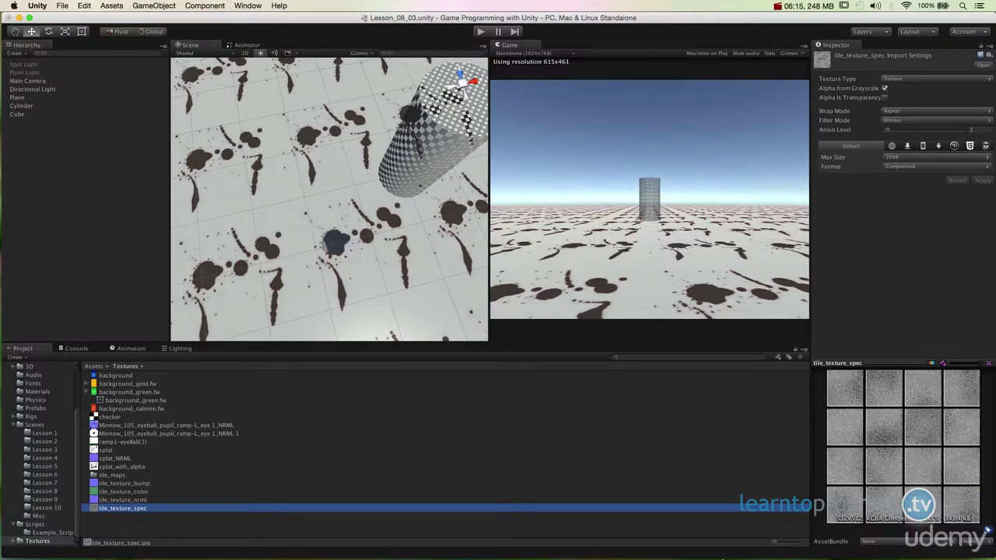
{"action": "left_click", "coordinate": [840, 538]}
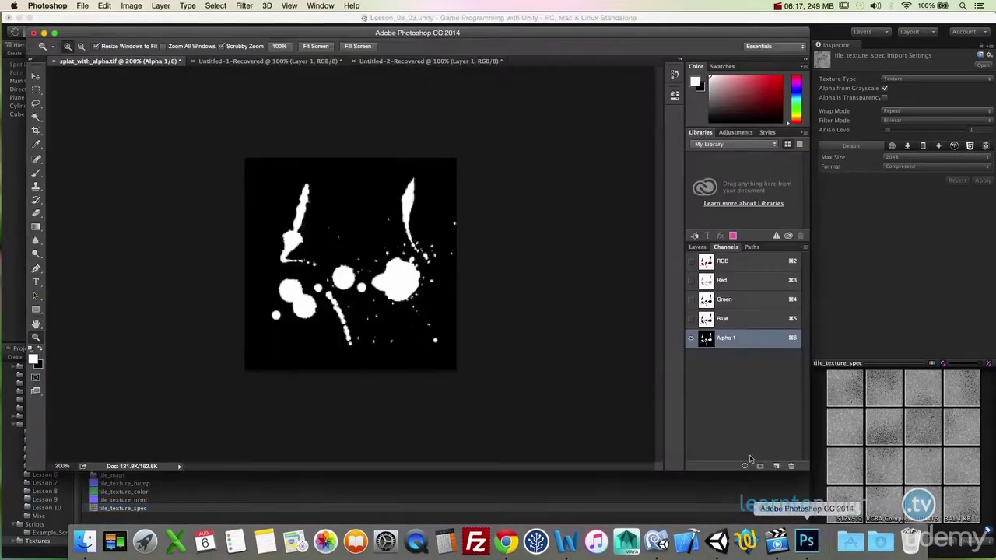
- Show the RGB channels with Alpha 1 hidden and save the image over splat_with_alpha.tif as TIFF with alpha channels
{"action": "left_click", "coordinate": [691, 261]}
{"action": "left_click", "coordinate": [690, 337]}
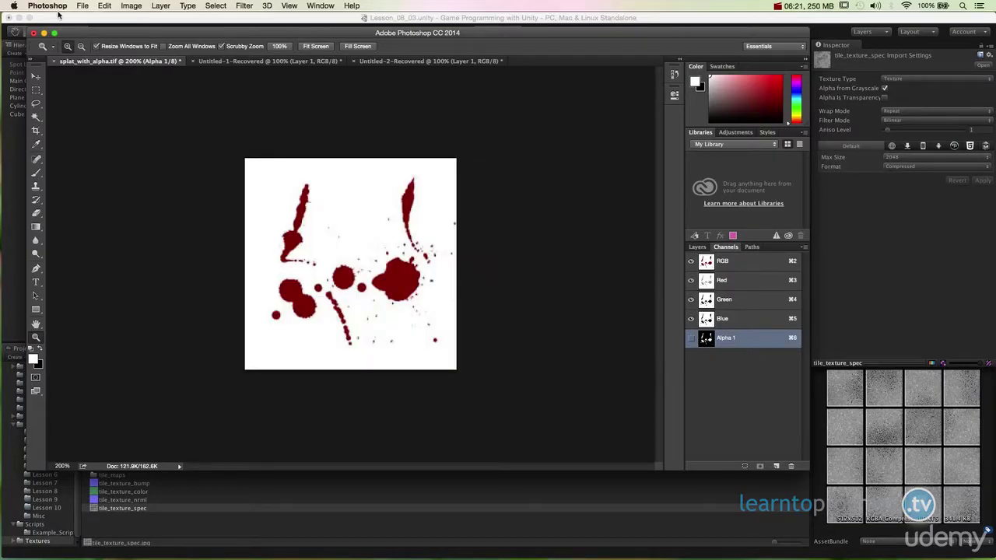
{"action": "left_click", "coordinate": [82, 5]}
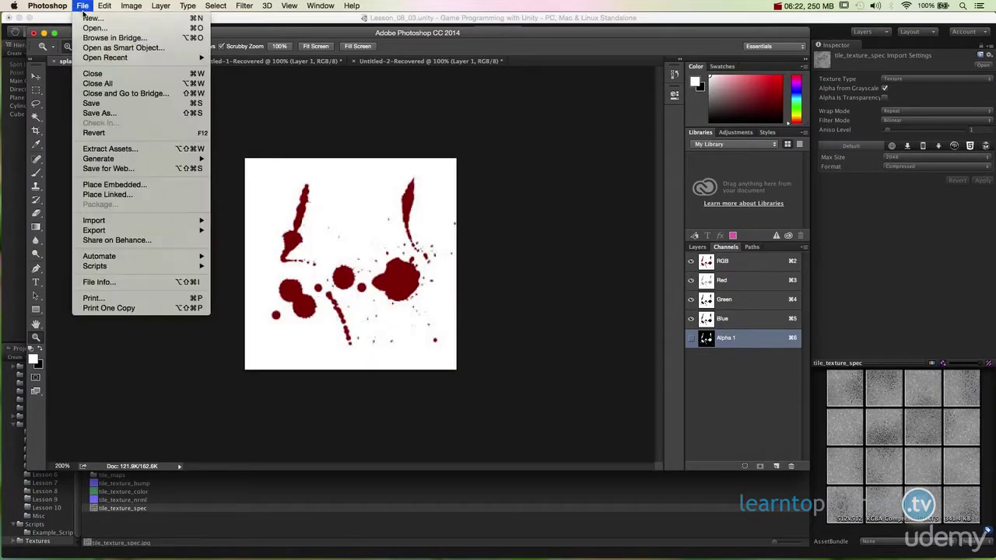
{"action": "left_click", "coordinate": [94, 114]}
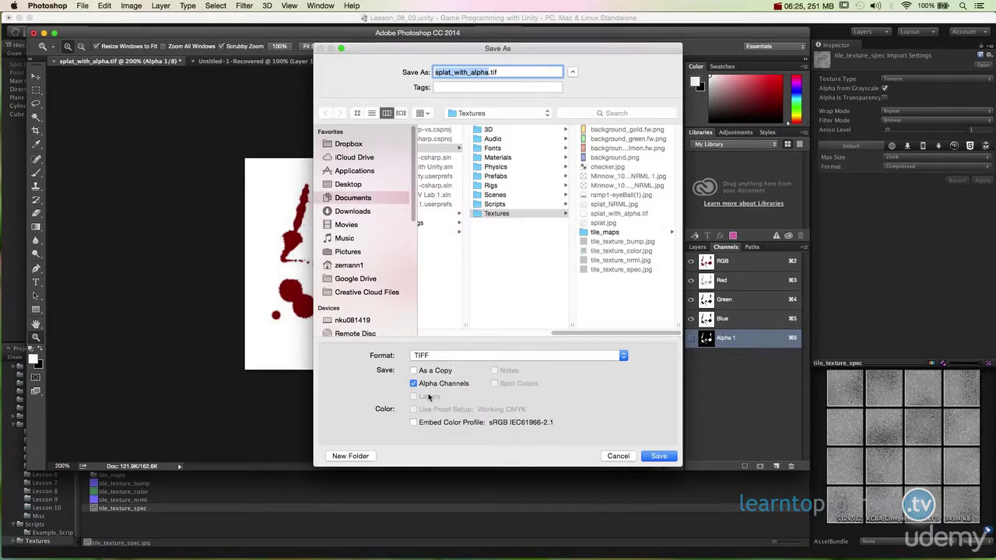
{"action": "left_click", "coordinate": [656, 455]}
{"action": "left_click", "coordinate": [571, 120]}
{"action": "left_click", "coordinate": [568, 188]}
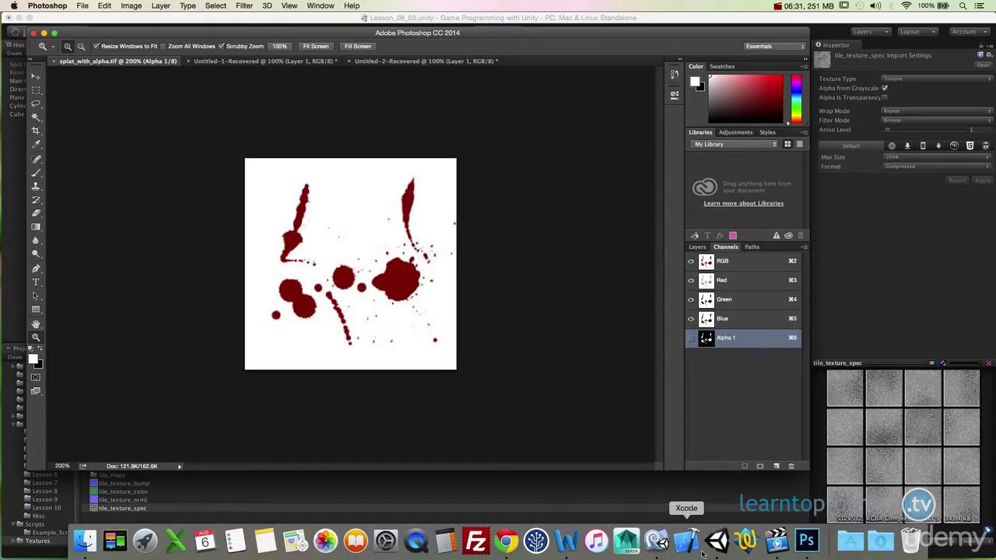
- Switch to Unity and set the Smoothness of the plane's Lesson 8 Material to 0
{"action": "left_click", "coordinate": [717, 542]}
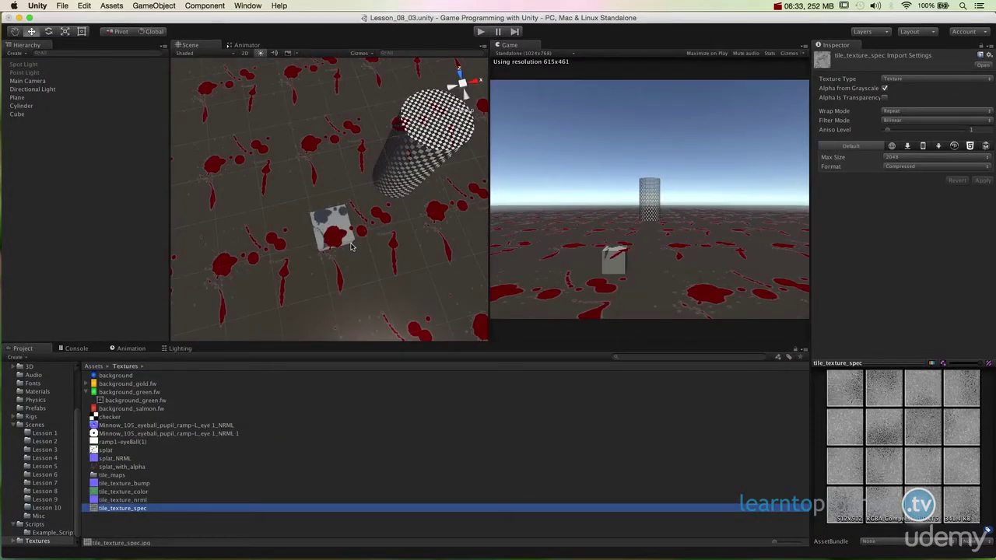
{"action": "left_click_drag", "start_coordinate": [354, 259], "coordinate": [634, 314], "text": "alt"}
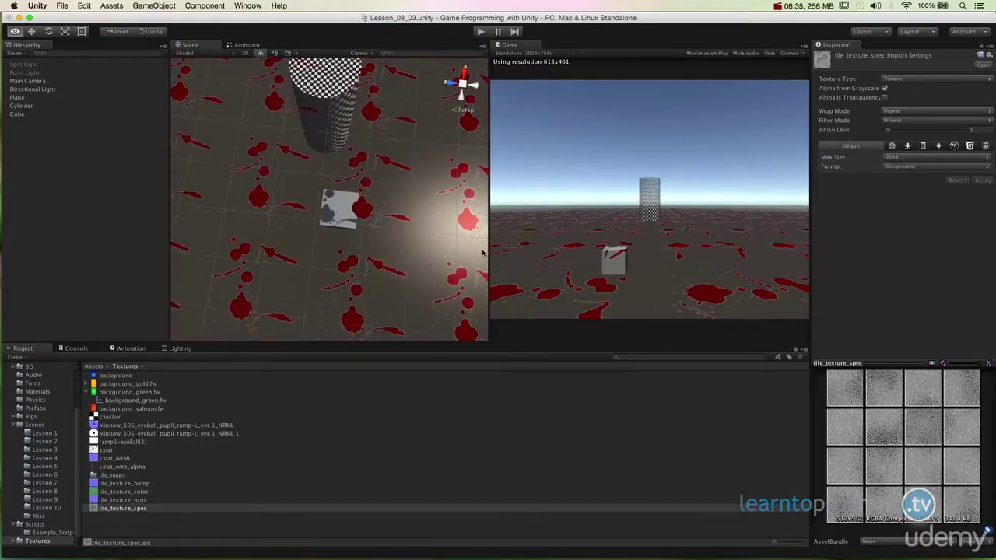
{"action": "left_click_drag", "start_coordinate": [308, 218], "coordinate": [320, 233], "text": "alt"}
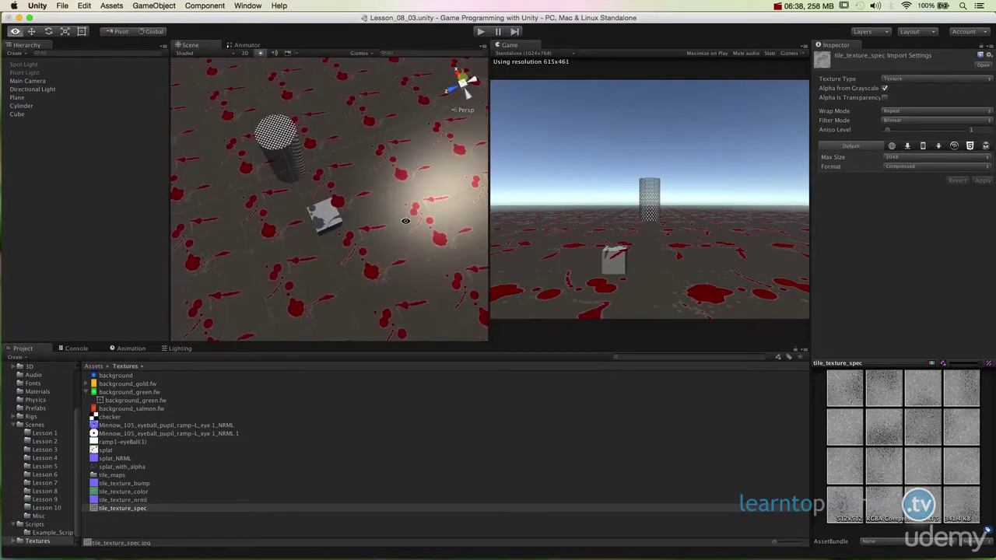
{"action": "left_click_drag", "start_coordinate": [411, 249], "coordinate": [413, 249], "text": "alt"}
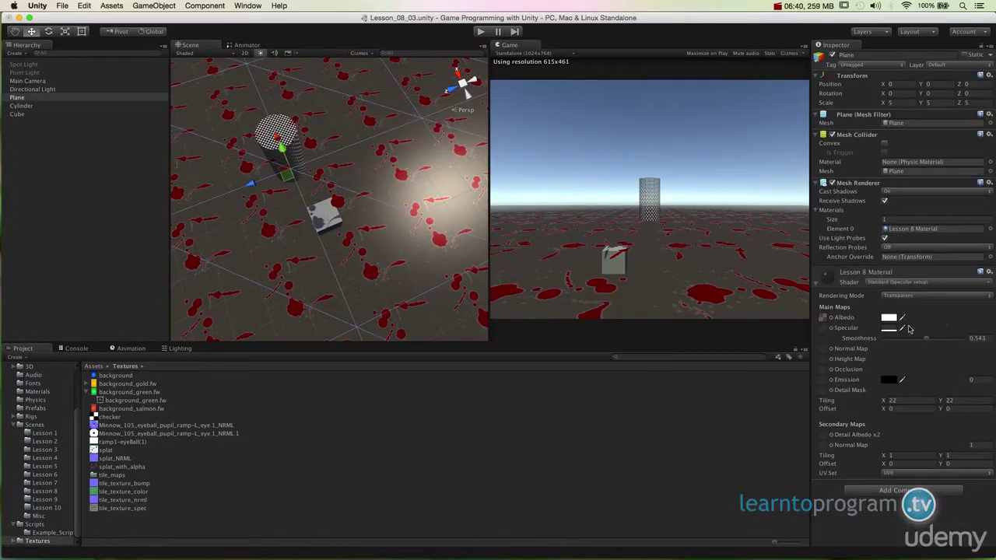
{"action": "left_click_drag", "start_coordinate": [322, 247], "coordinate": [361, 249], "text": "alt"}
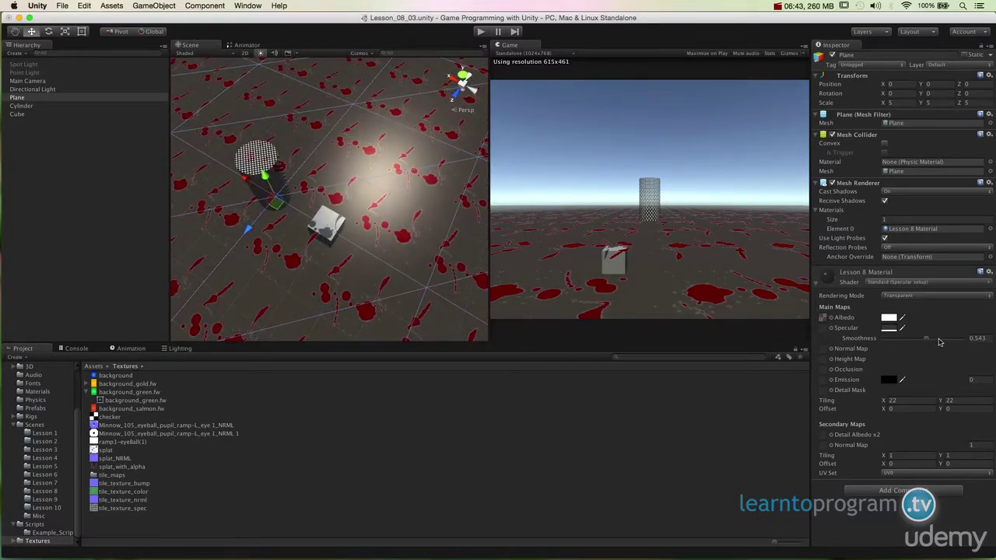
{"action": "left_click_drag", "start_coordinate": [928, 339], "coordinate": [886, 340]}
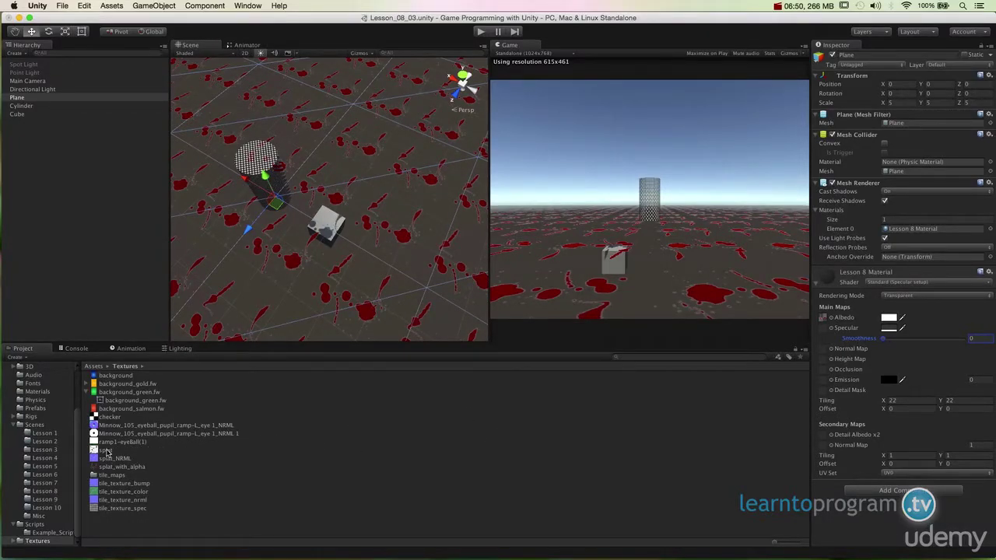
- Try splat_with_alpha as the Specular map of the plane's Lesson 8 Material, and set that map back to None
{"action": "left_click_drag", "start_coordinate": [112, 469], "coordinate": [822, 328]}
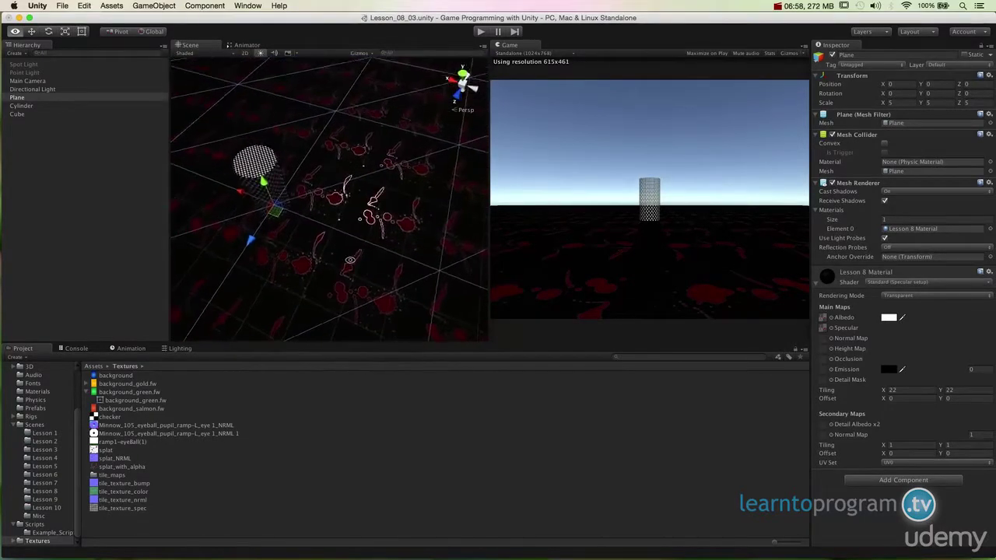
{"action": "left_click_drag", "start_coordinate": [350, 260], "coordinate": [193, 292], "text": "alt"}
{"action": "left_click_drag", "start_coordinate": [259, 291], "coordinate": [446, 256], "text": "alt"}
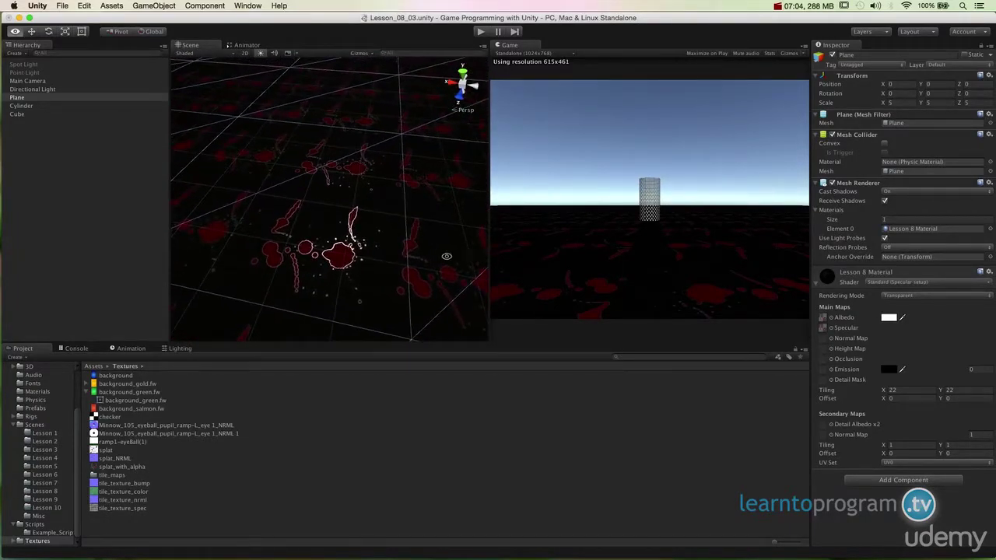
{"action": "left_click", "coordinate": [831, 328]}
{"action": "left_click", "coordinate": [221, 303]}
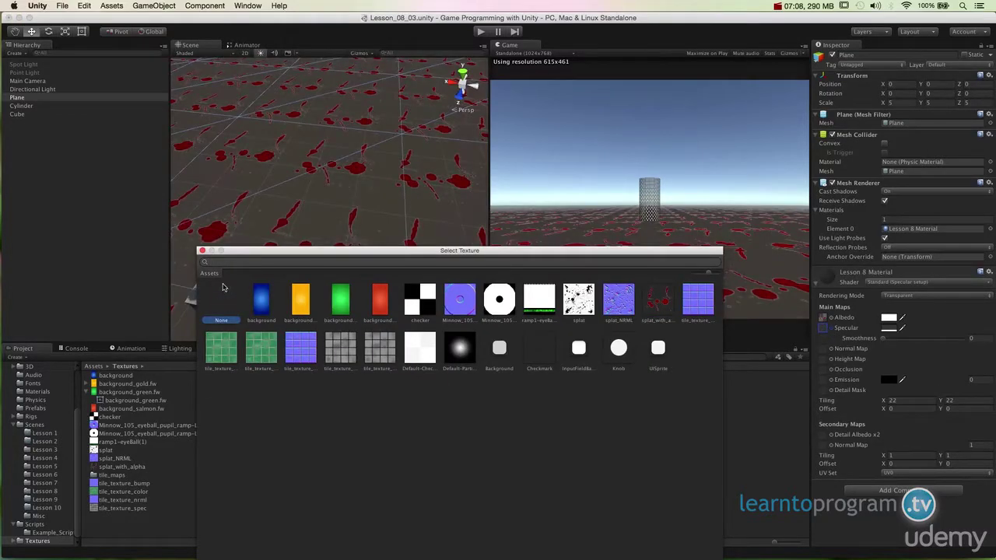
{"action": "left_click", "coordinate": [203, 252]}
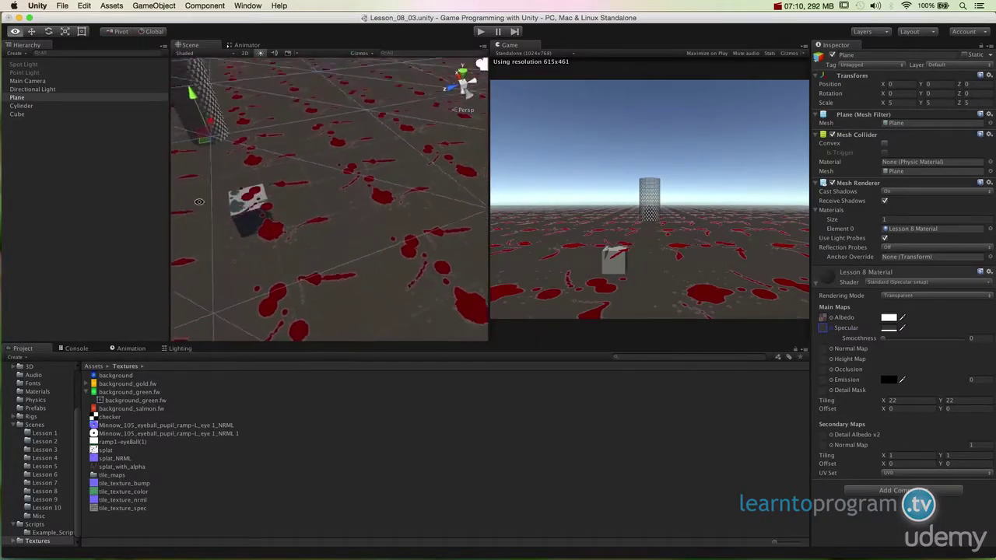
- Set the main Tiling of the plane's Lesson 8 Material to 12 in X and Y and examine the floor around the cube
{"action": "left_click_drag", "start_coordinate": [385, 240], "coordinate": [398, 252], "text": "alt"}
{"action": "left_click_drag", "start_coordinate": [434, 348], "coordinate": [584, 222], "text": "alt"}
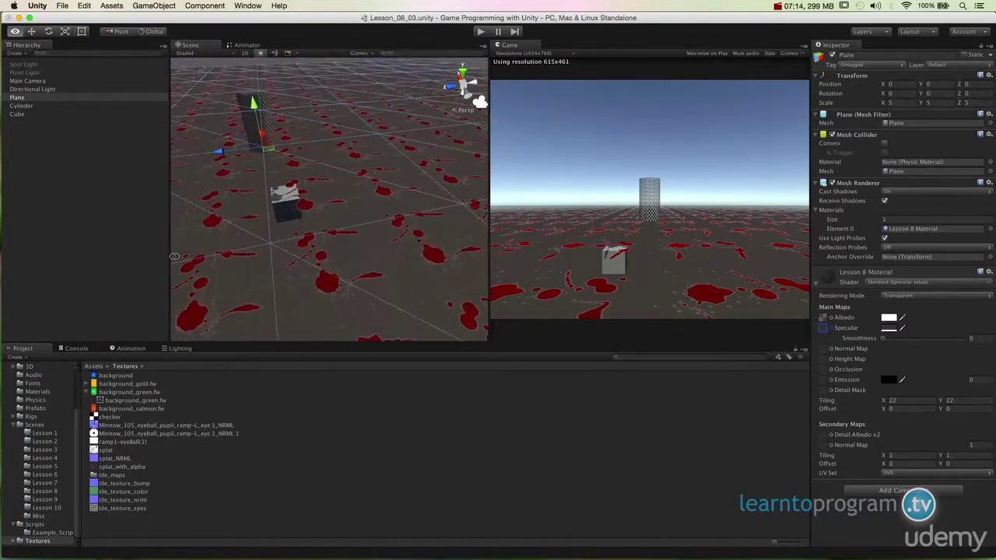
{"action": "left_click", "coordinate": [904, 401]}
{"action": "type", "text": "1"}
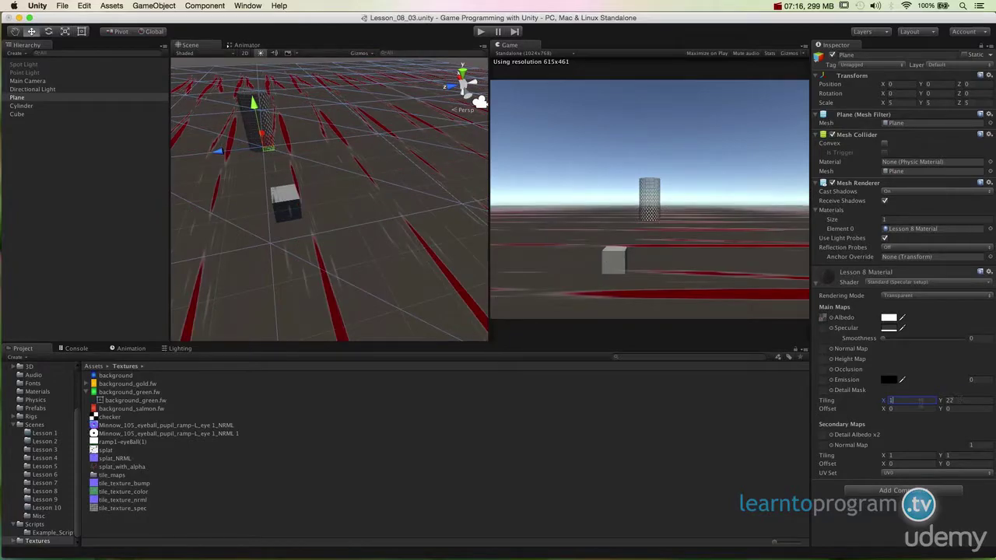
{"action": "type", "text": "2"}
{"action": "key", "text": "Tab"}
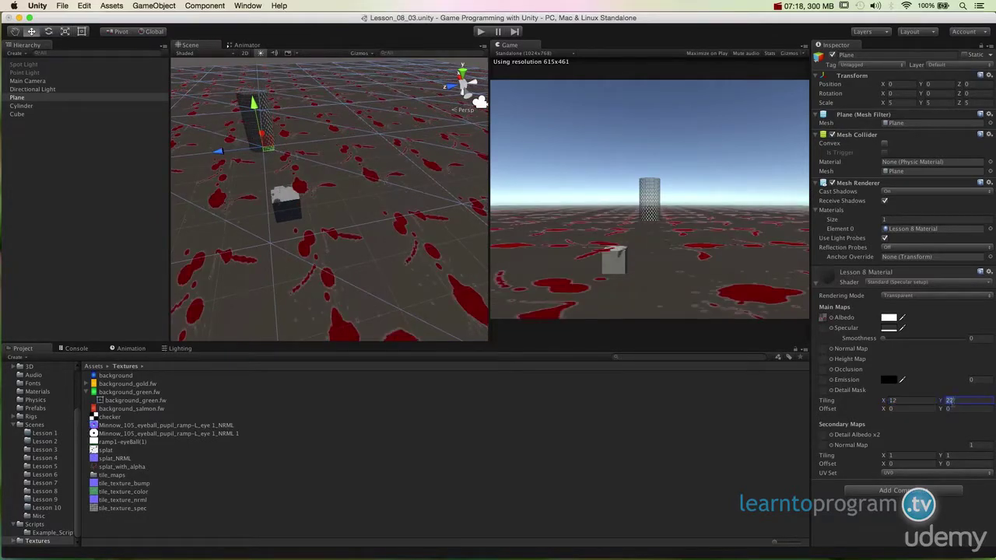
{"action": "type", "text": "12"}
{"action": "scroll", "coordinate": [369, 284], "scroll_direction": "down", "scroll_amount": 3}
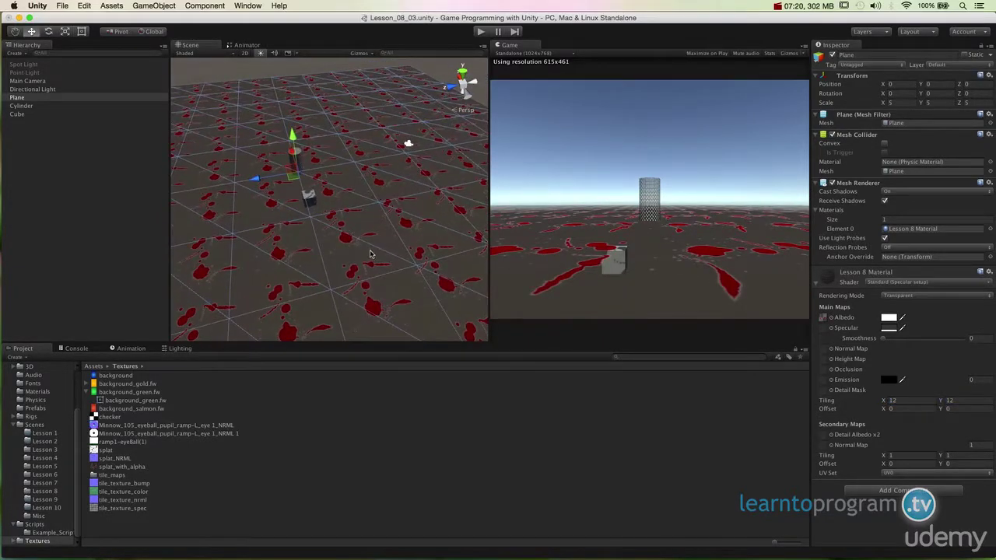
{"action": "scroll", "coordinate": [443, 158], "scroll_direction": "down", "scroll_amount": 5}
{"action": "left_click", "coordinate": [444, 157]}
{"action": "left_click_drag", "start_coordinate": [444, 157], "coordinate": [495, 333], "text": "alt"}
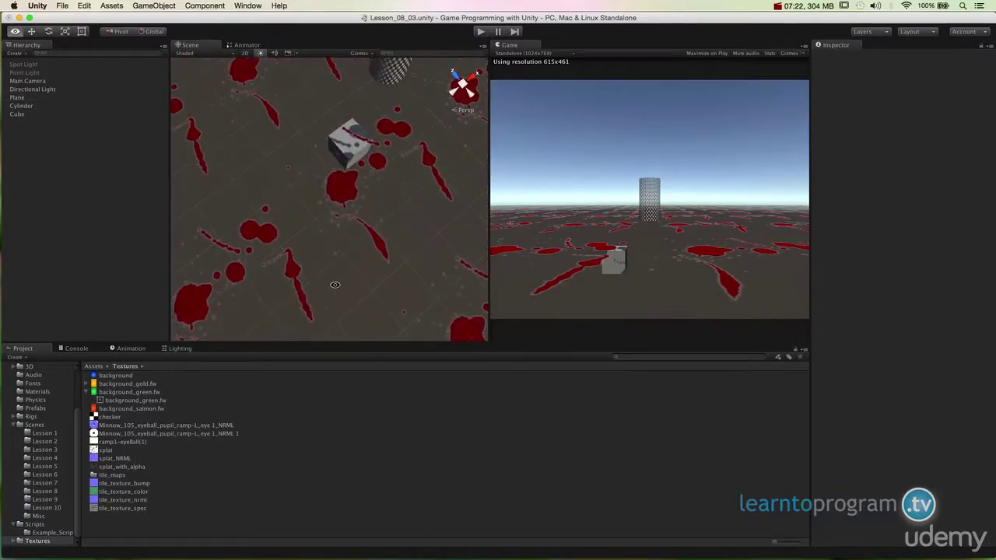
{"action": "left_click_drag", "start_coordinate": [344, 233], "coordinate": [349, 3], "text": "alt"}
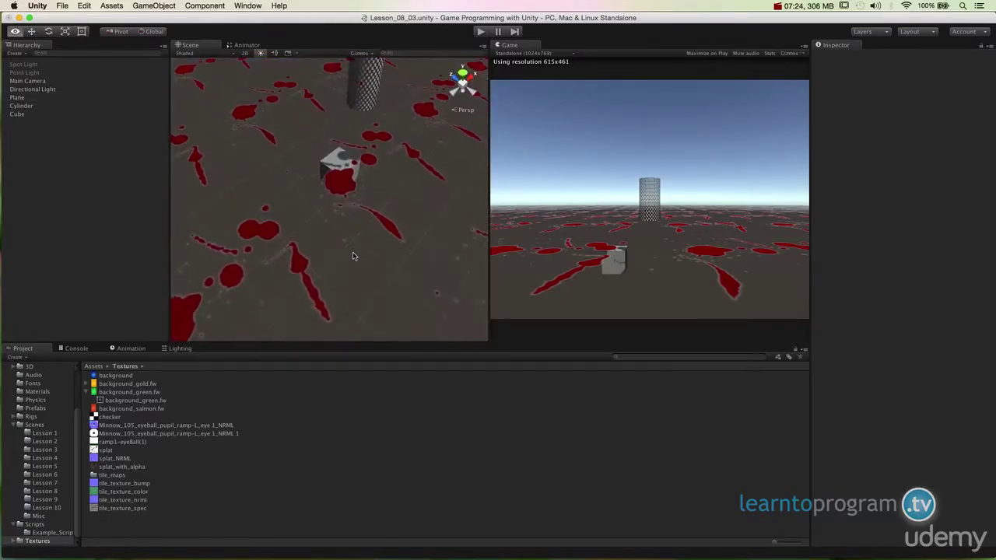
- Set Cast Shadows to Off on the floor plane's Mesh Renderer and examine the splats around the cube and cylinder
{"action": "left_click_drag", "start_coordinate": [284, 280], "coordinate": [261, 167], "text": "alt"}
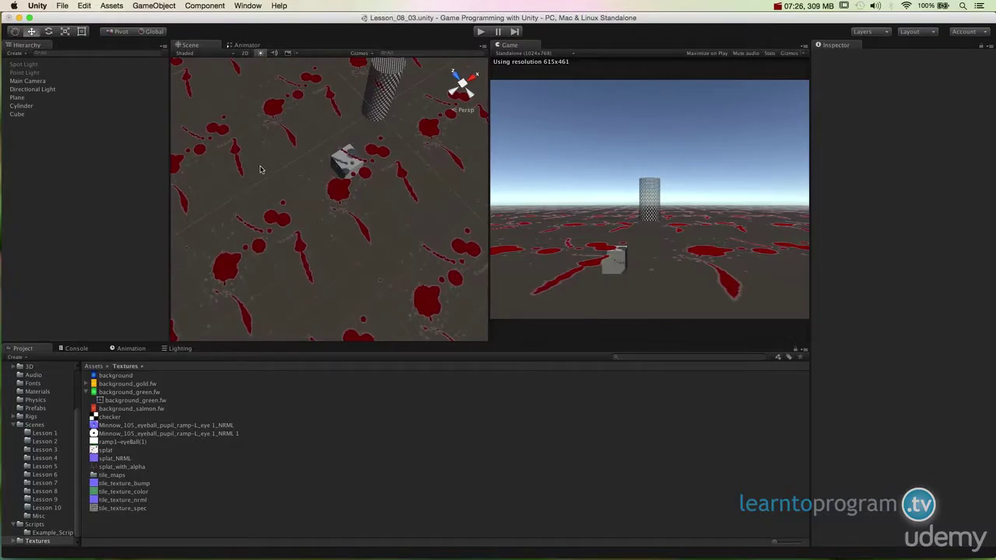
{"action": "right_click_drag", "start_coordinate": [364, 247], "coordinate": [363, 247], "text": "alt"}
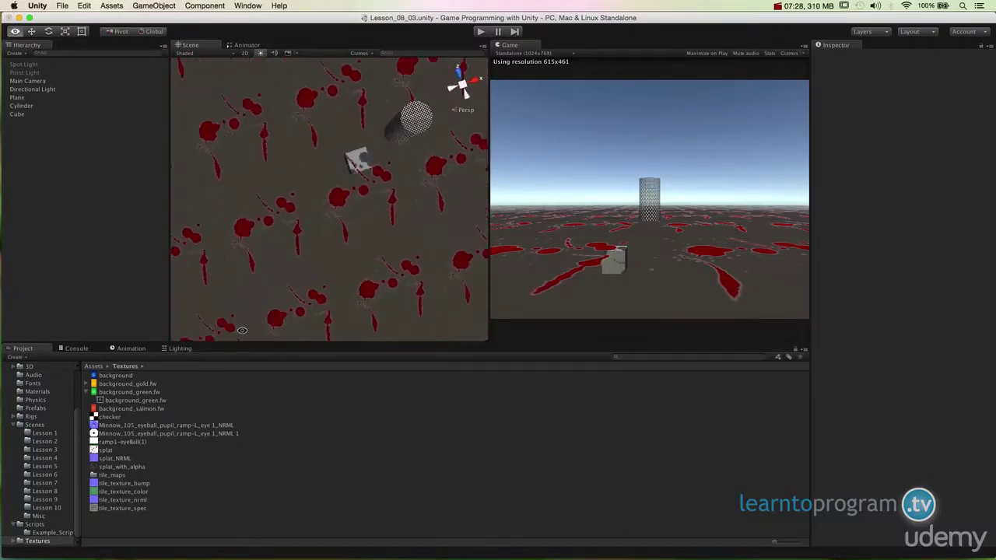
{"action": "left_click_drag", "start_coordinate": [395, 307], "coordinate": [364, 296], "text": "alt"}
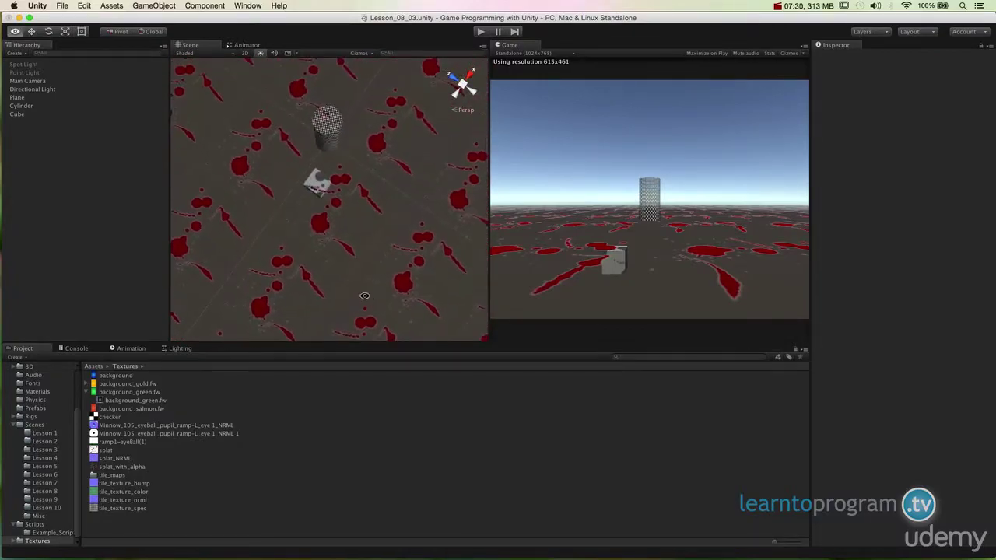
{"action": "left_click_drag", "start_coordinate": [332, 277], "coordinate": [435, 169], "text": "alt"}
{"action": "left_click", "coordinate": [315, 206]}
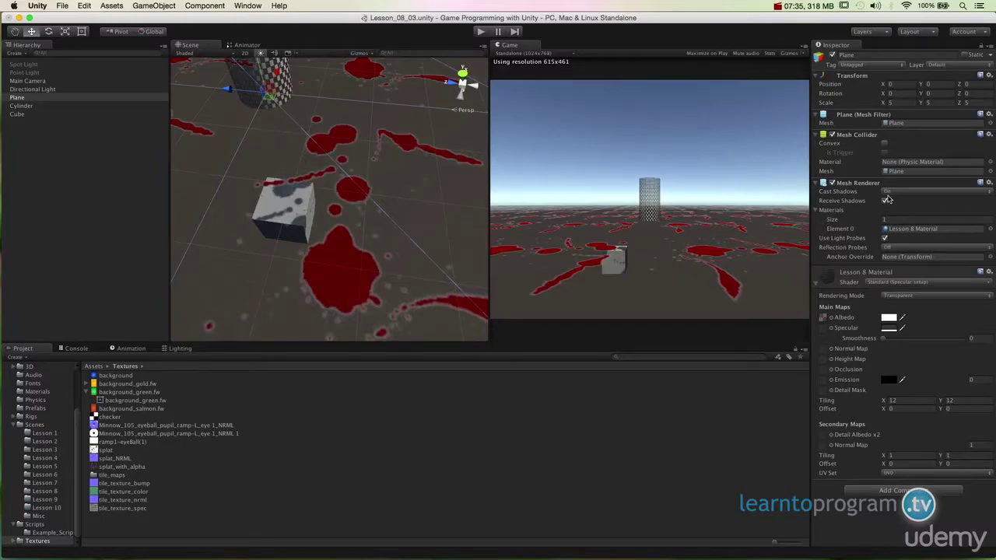
{"action": "left_click", "coordinate": [894, 191]}
{"action": "left_click", "coordinate": [894, 183]}
{"action": "left_click_drag", "start_coordinate": [402, 211], "coordinate": [298, 228], "text": "alt"}
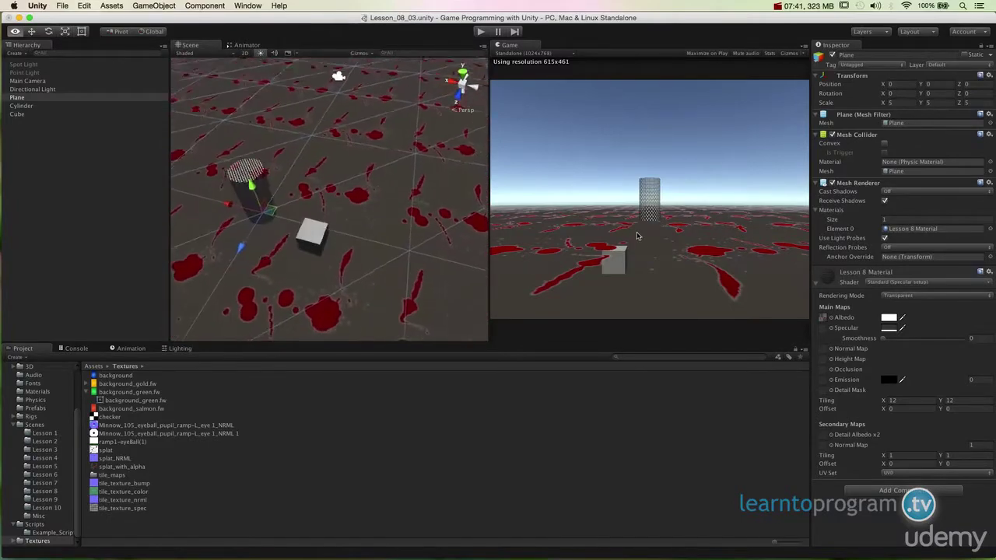
{"action": "left_click_drag", "start_coordinate": [311, 140], "coordinate": [332, 184], "text": "alt"}
{"action": "left_click", "coordinate": [306, 108]}
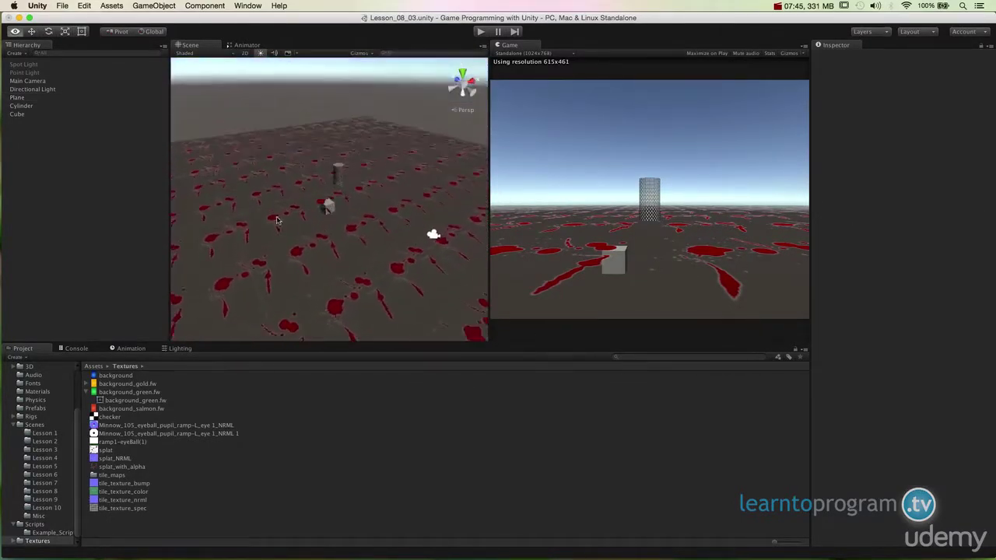
{"action": "left_click_drag", "start_coordinate": [329, 205], "coordinate": [326, 273], "text": "alt"}
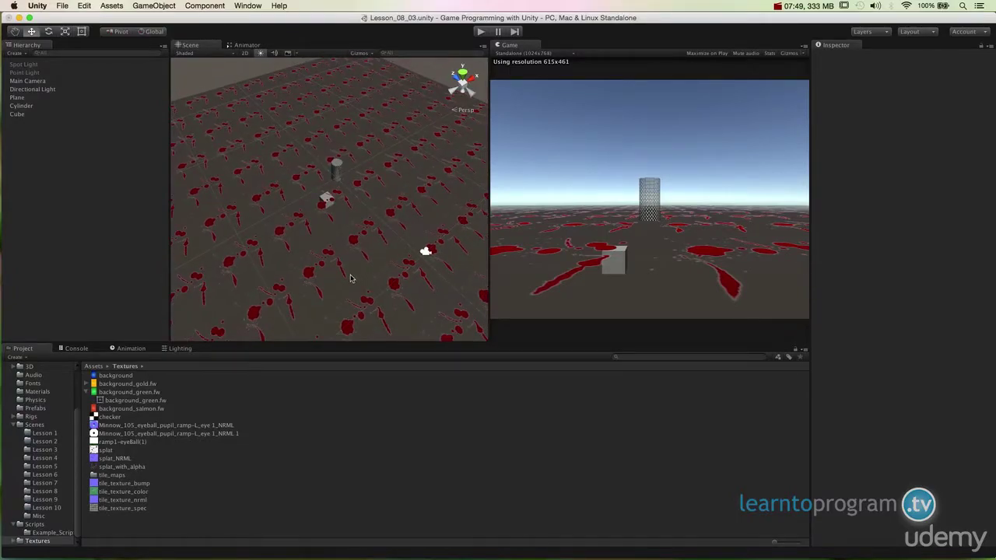
- Change the Texture Type of background_salmon.fw to Sprite (2D and UI), apply it, and inspect the sprite nested under the texture
{"action": "left_click", "coordinate": [144, 408]}
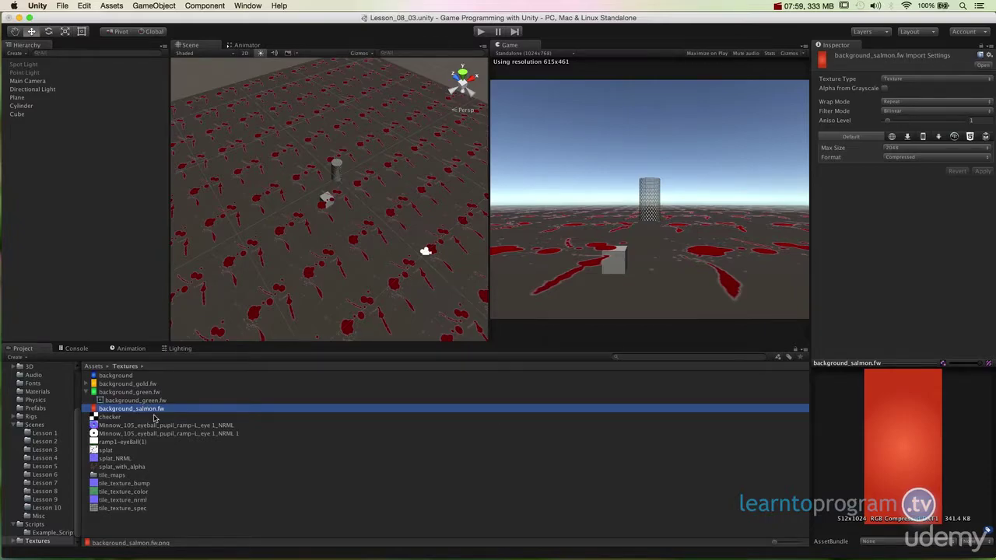
{"action": "left_click", "coordinate": [904, 81]}
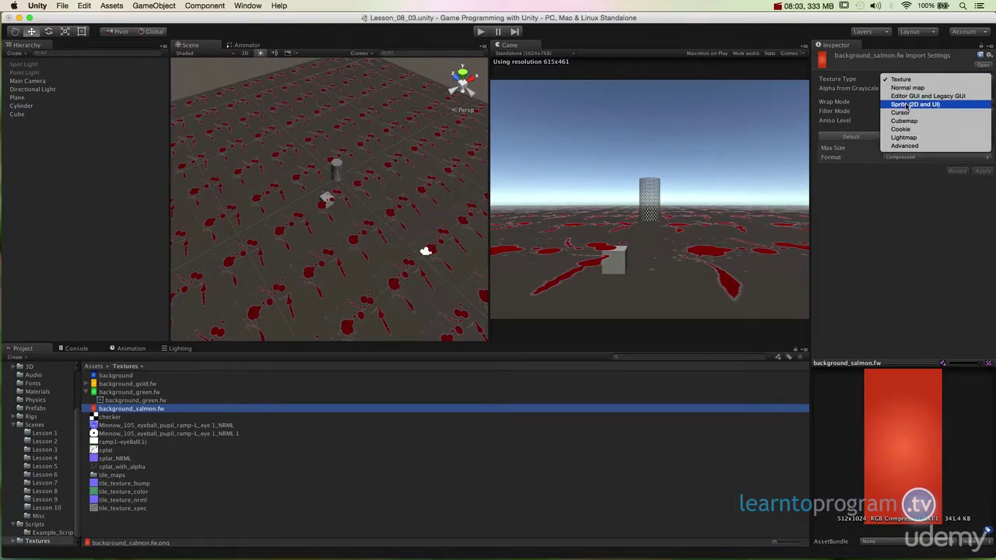
{"action": "left_click", "coordinate": [906, 105]}
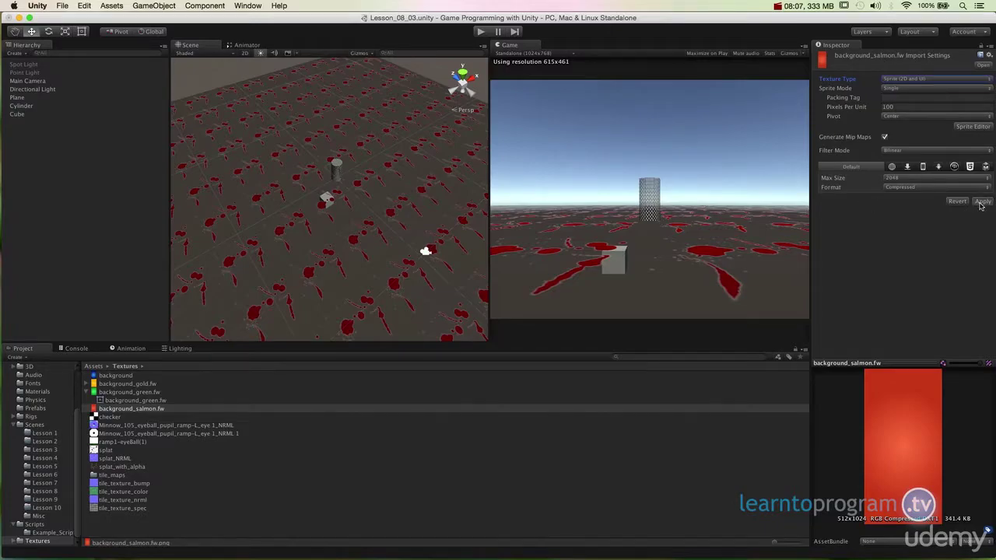
{"action": "left_click", "coordinate": [982, 200]}
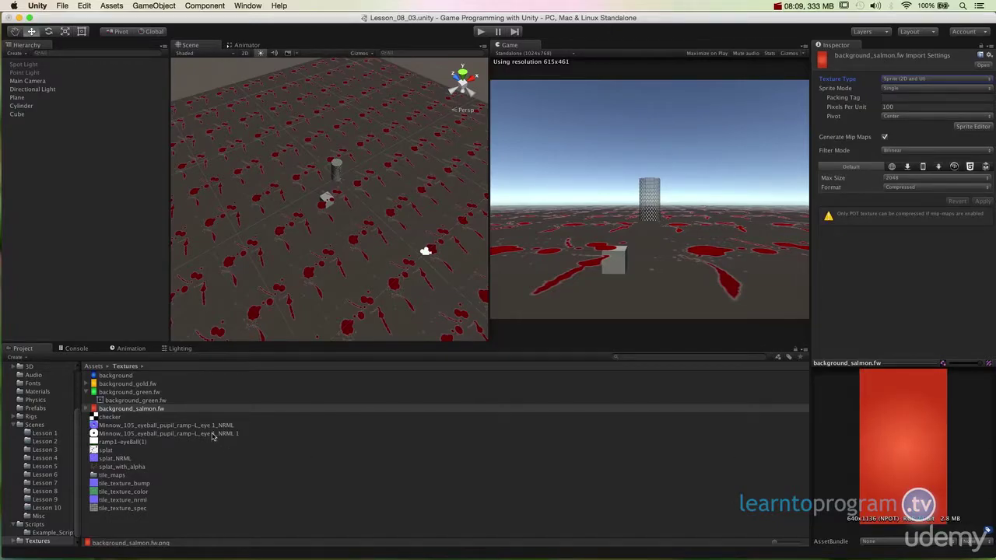
{"action": "left_click", "coordinate": [86, 410]}
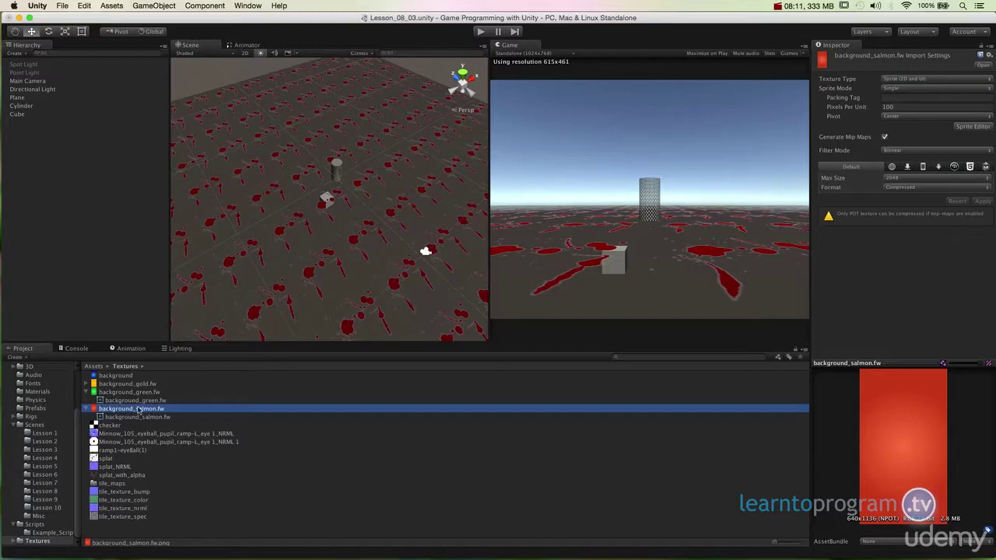
{"action": "left_click", "coordinate": [140, 417]}
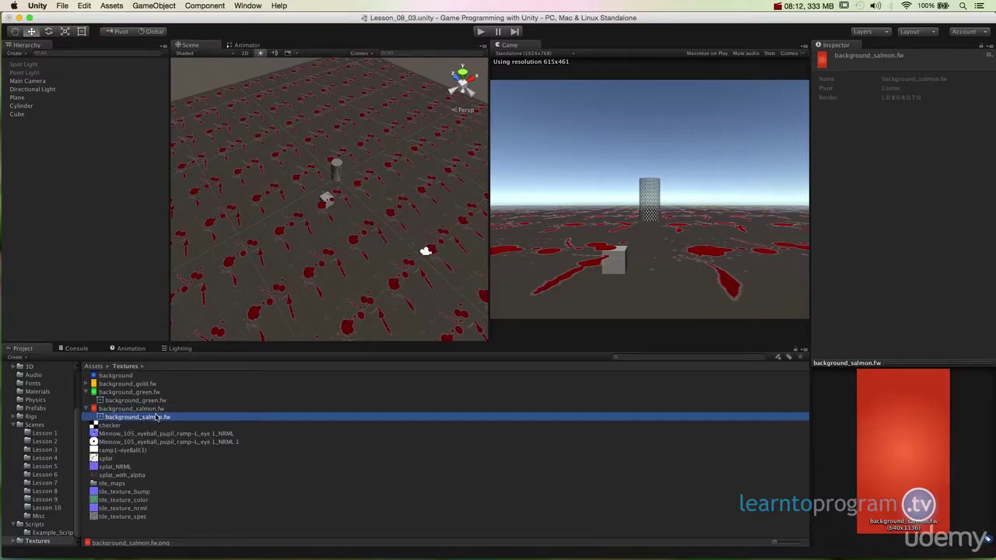
{"action": "left_click", "coordinate": [140, 409]}
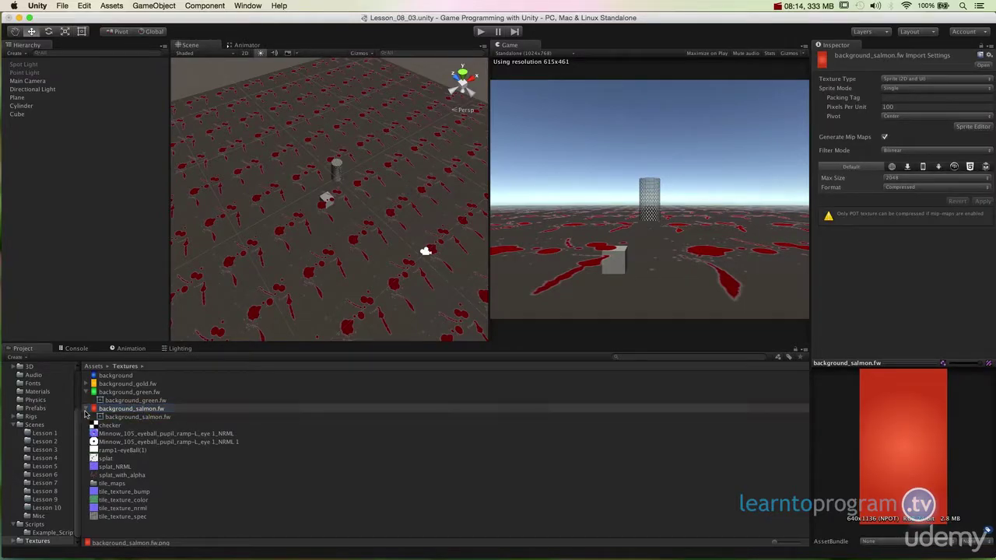
{"action": "left_click", "coordinate": [86, 410]}
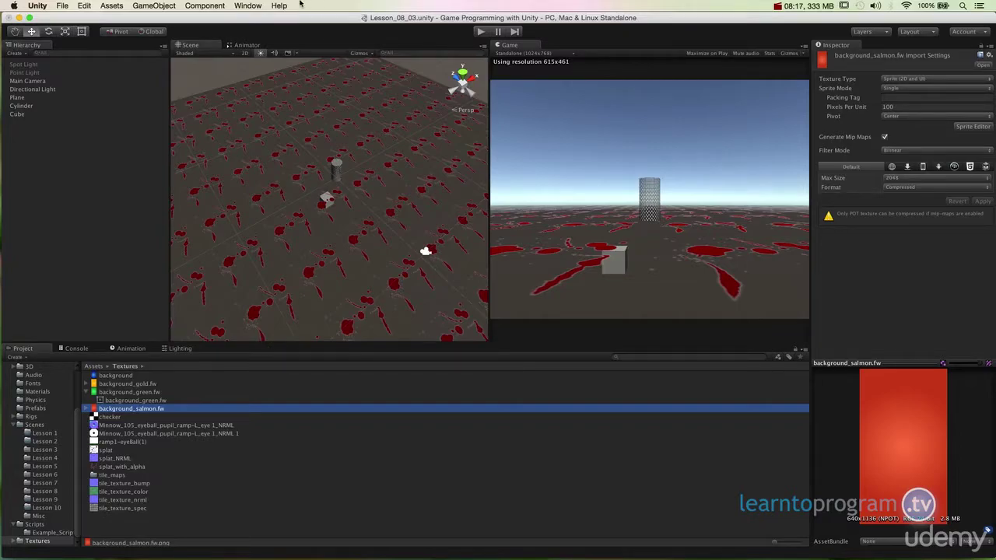
- Add a UI Image to the scene and set its Source Image to the background_salmon.fw sprite
{"action": "left_click", "coordinate": [170, 7]}
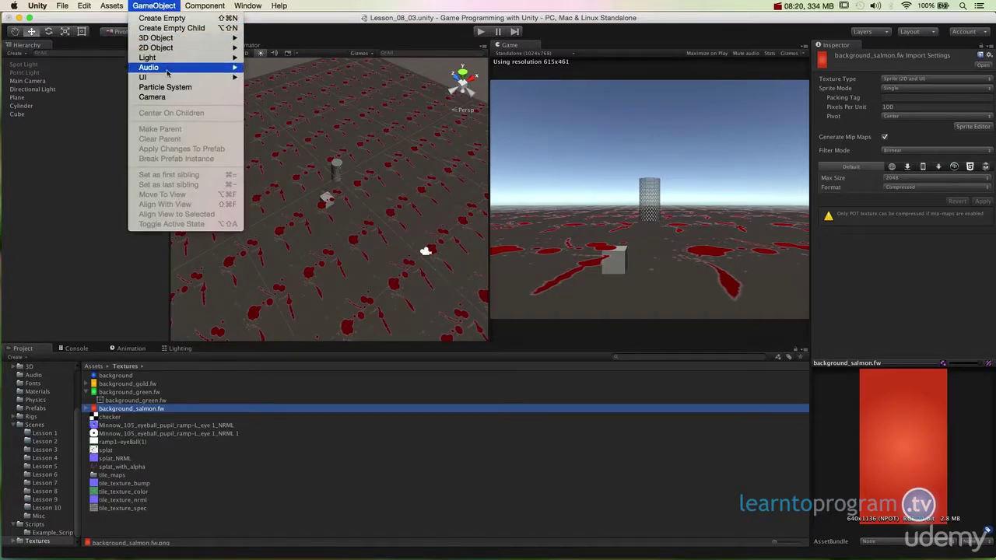
{"action": "mouse_move", "coordinate": [226, 77]}
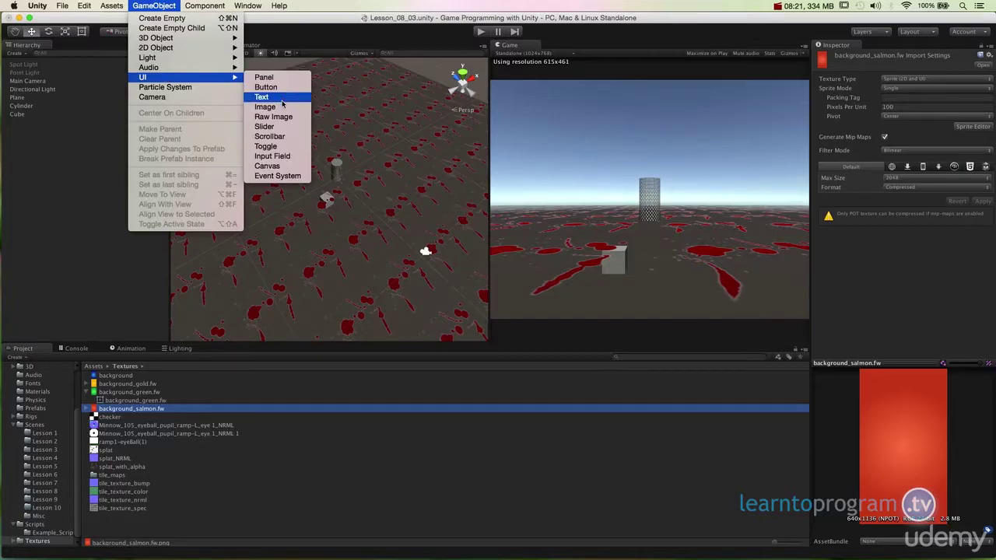
{"action": "left_click", "coordinate": [283, 106]}
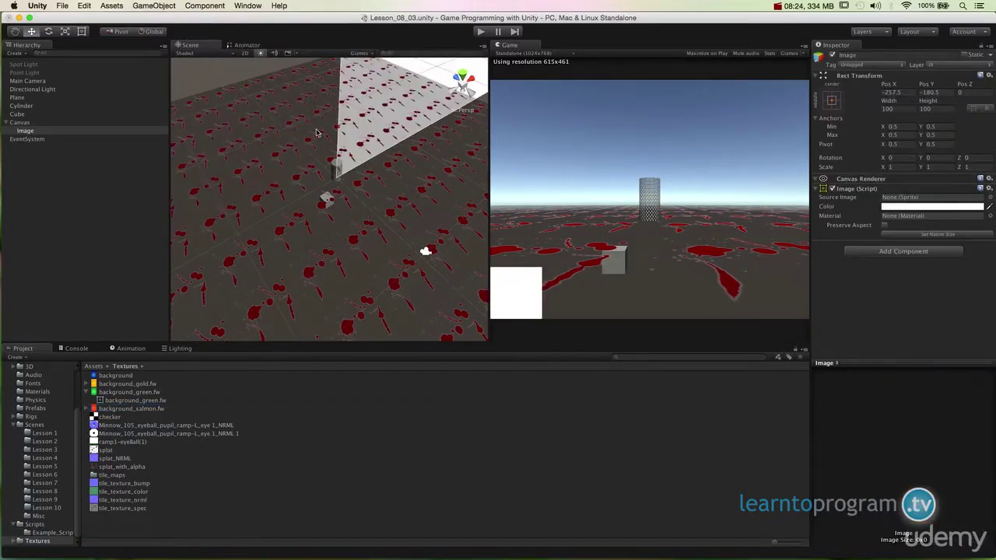
{"action": "scroll", "coordinate": [332, 179], "scroll_direction": "down", "scroll_amount": 5}
{"action": "left_click_drag", "start_coordinate": [345, 215], "coordinate": [597, 152], "text": "alt"}
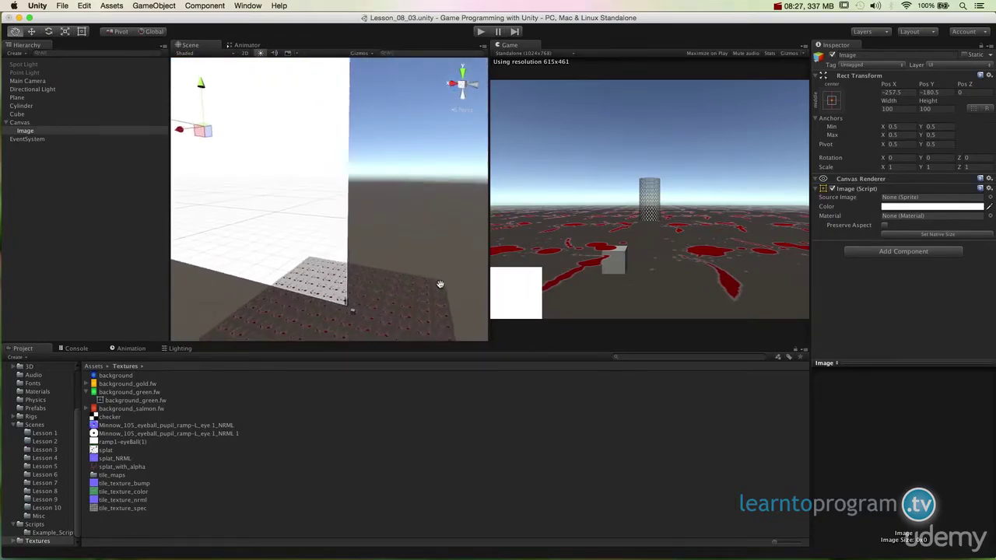
{"action": "left_click_drag", "start_coordinate": [440, 285], "coordinate": [367, 261], "text": "alt"}
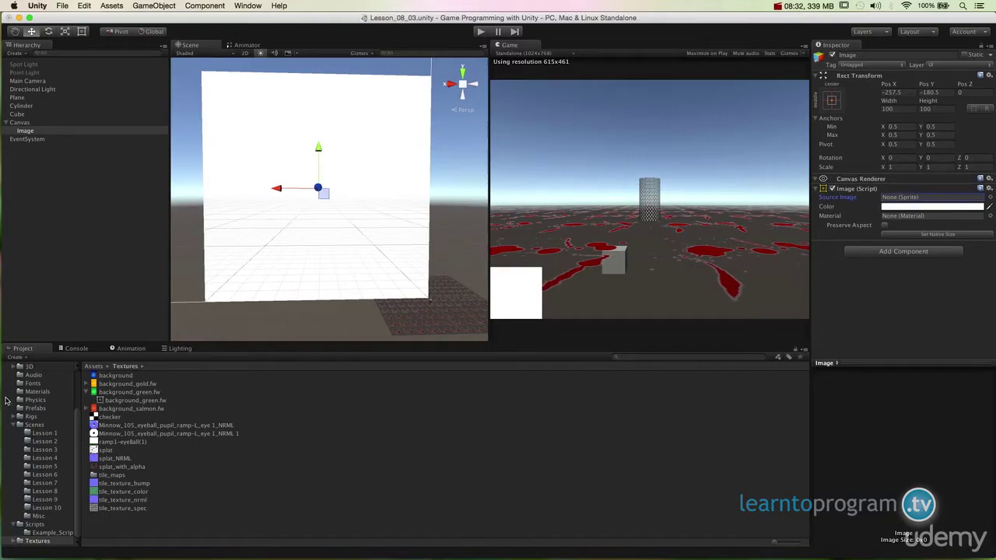
{"action": "left_click_drag", "start_coordinate": [121, 408], "coordinate": [918, 197]}
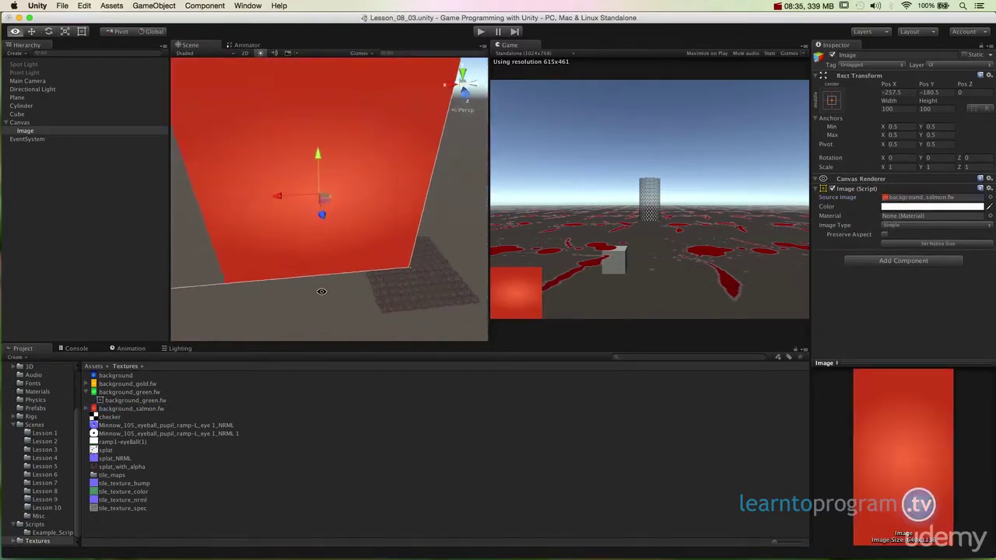
{"action": "left_click_drag", "start_coordinate": [250, 210], "coordinate": [296, 249], "text": "alt"}
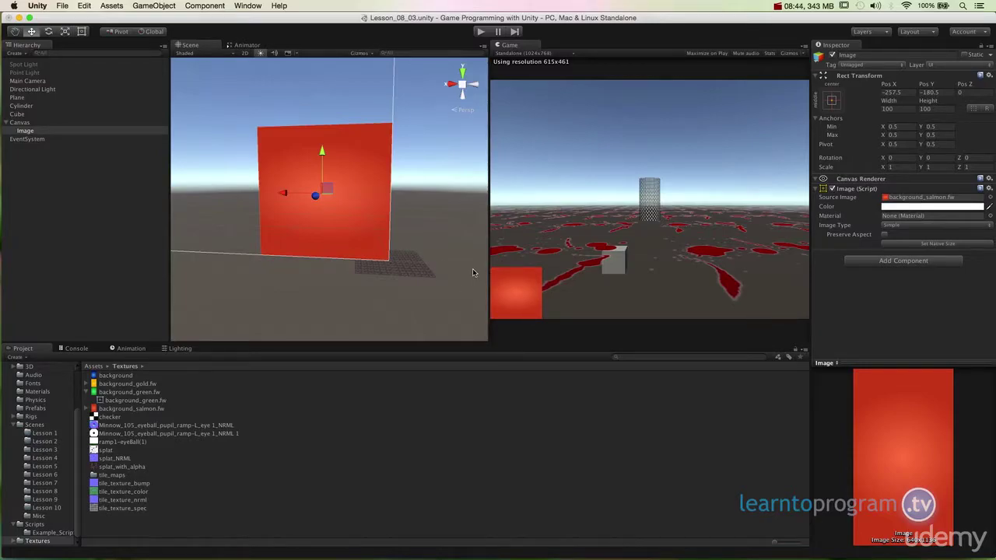
- Review the Texture Type options of background_salmon.fw and its nested sprite, keeping Sprite (2D and UI), and collapse the entry of background_green.fw
{"action": "left_click", "coordinate": [173, 409]}
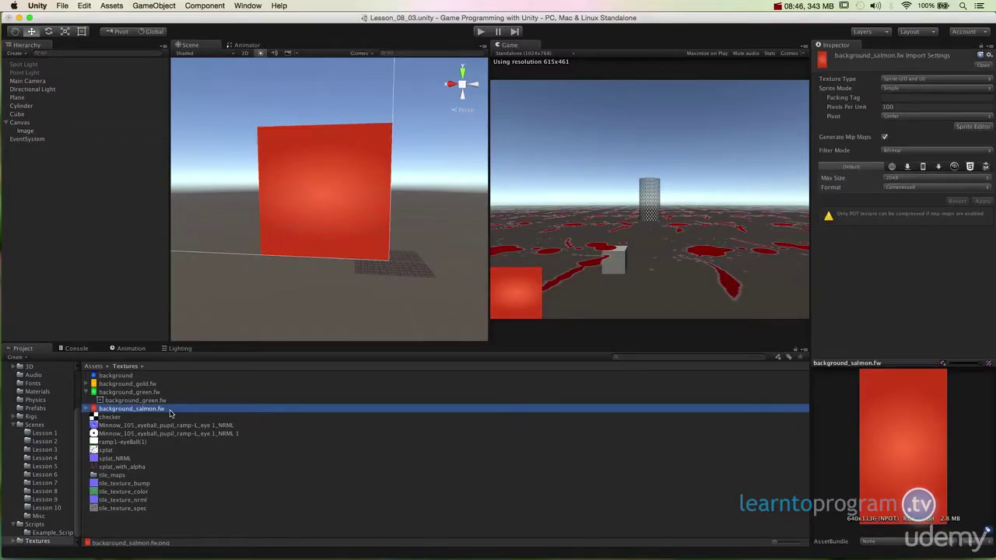
{"action": "left_click", "coordinate": [898, 80]}
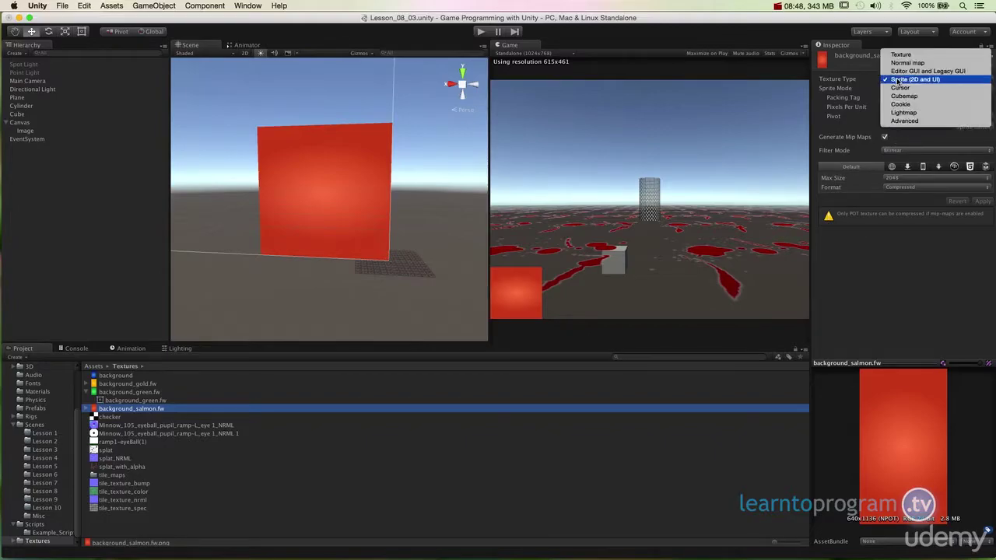
{"action": "left_click", "coordinate": [902, 79]}
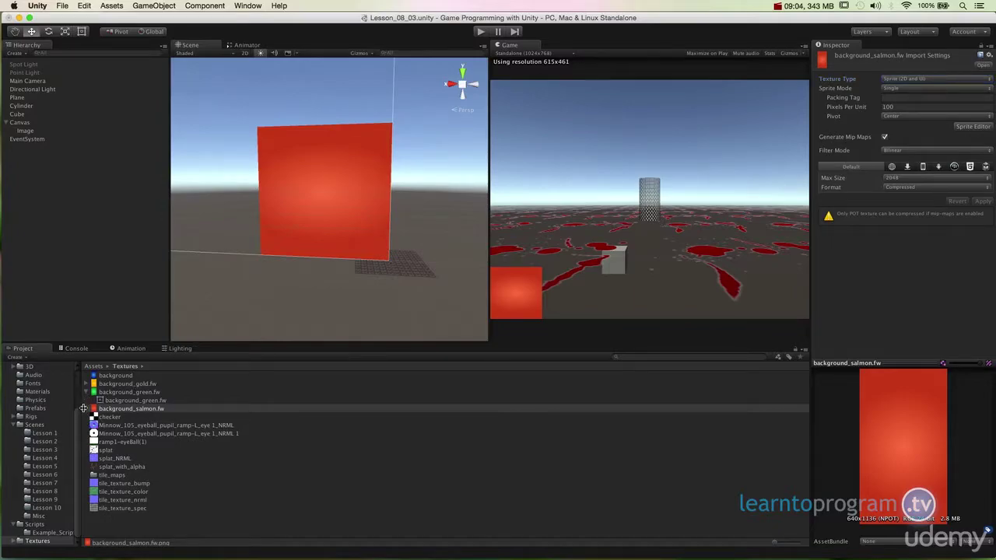
{"action": "left_click", "coordinate": [85, 392]}
{"action": "left_click", "coordinate": [87, 400]}
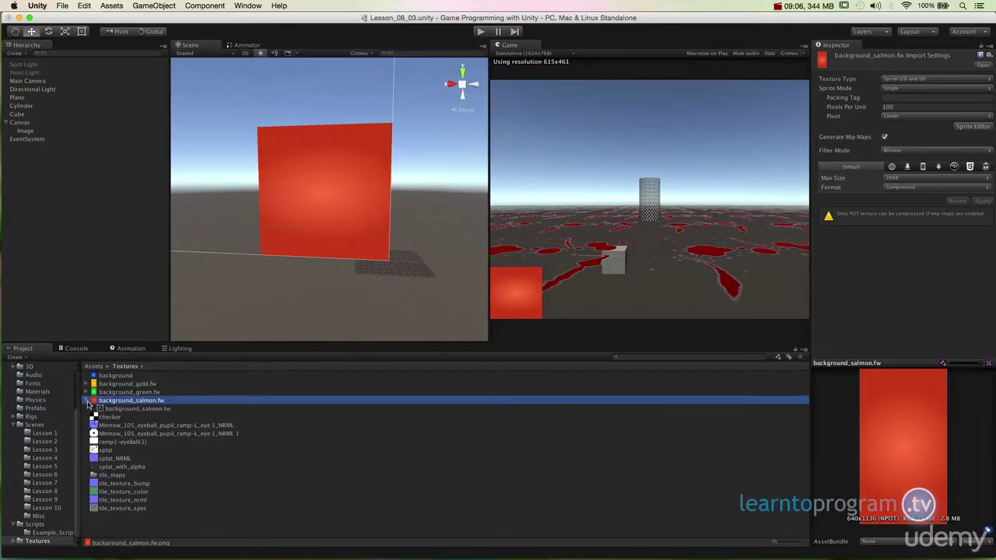
{"action": "left_click", "coordinate": [87, 401]}
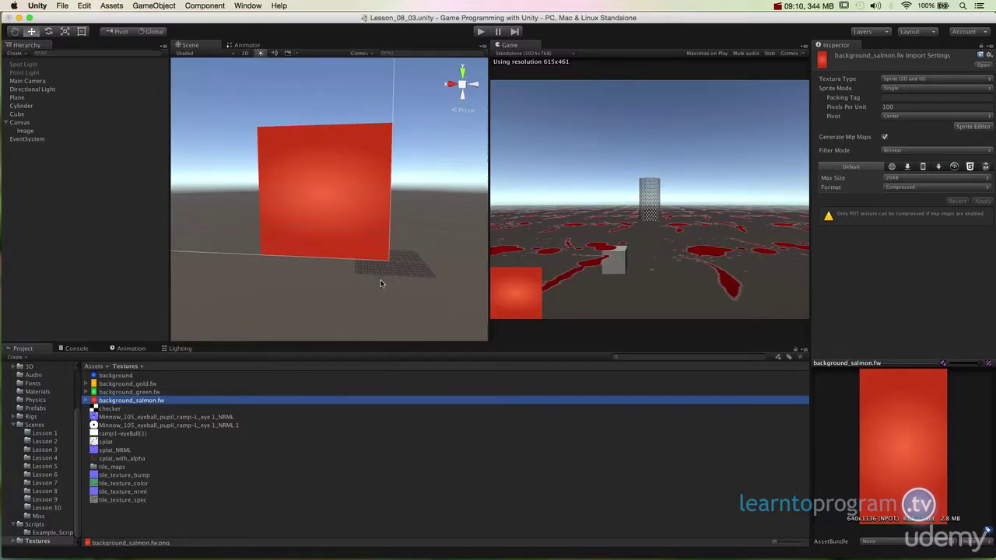
- Convert the Minnow_105_eyeball_pupil_ramp-L_eye 1_NRML 1 texture to a Normal map created from grayscale and apply it
{"action": "left_click", "coordinate": [139, 434]}
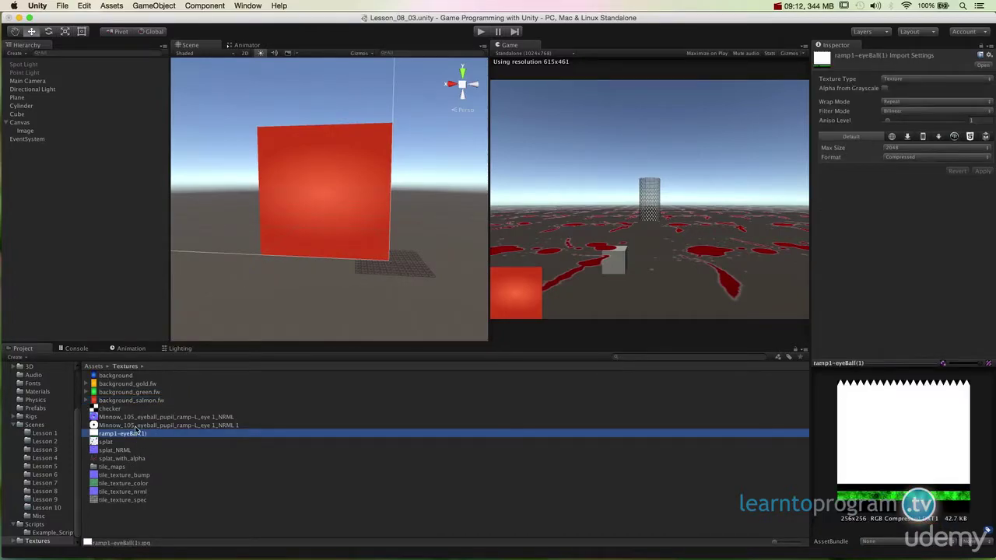
{"action": "left_click", "coordinate": [139, 426]}
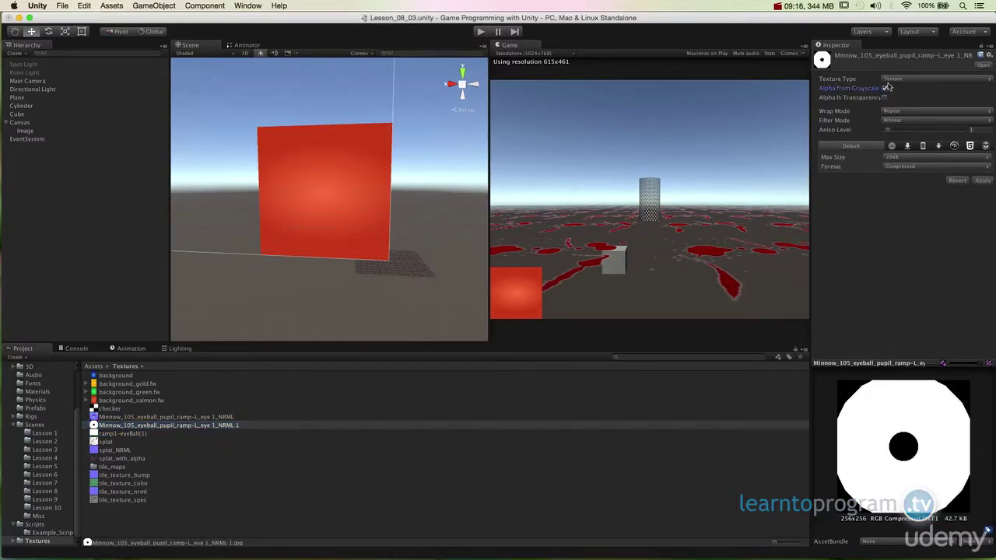
{"action": "left_click", "coordinate": [890, 80]}
{"action": "left_click", "coordinate": [907, 88]}
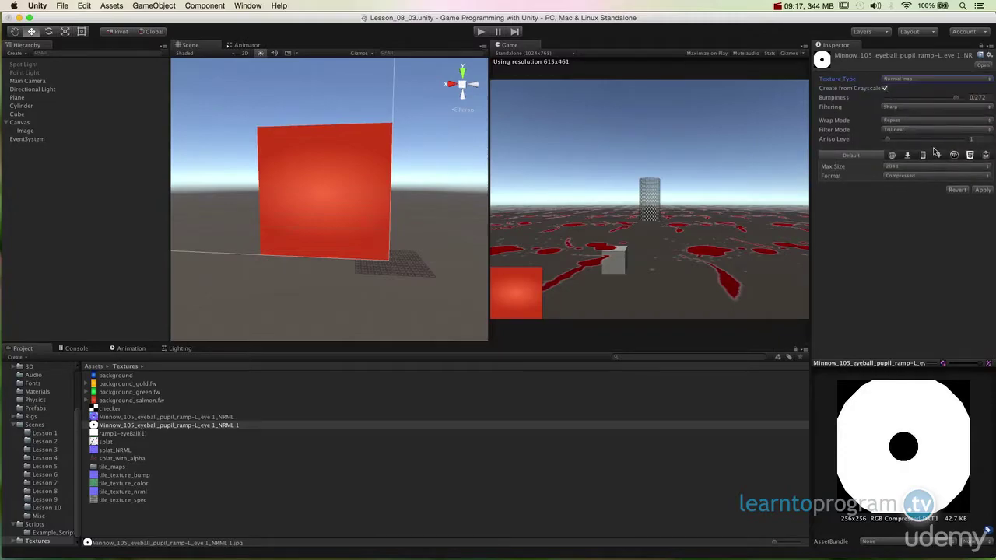
{"action": "left_click", "coordinate": [982, 190]}
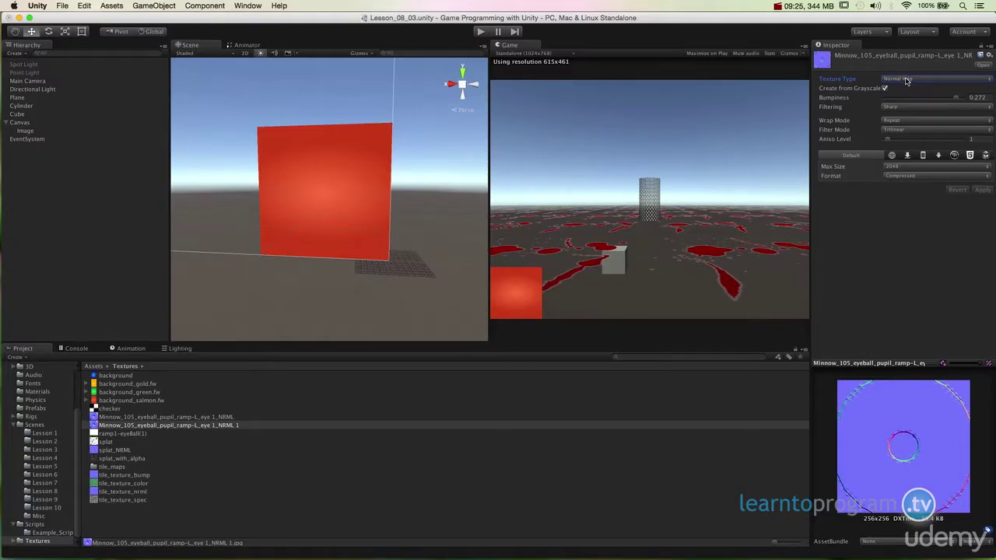
- Set the Minnow eyeball texture's Texture Type back to Texture, apply it, and collapse and reopen its preview
{"action": "left_click", "coordinate": [907, 79]}
{"action": "left_click", "coordinate": [902, 69]}
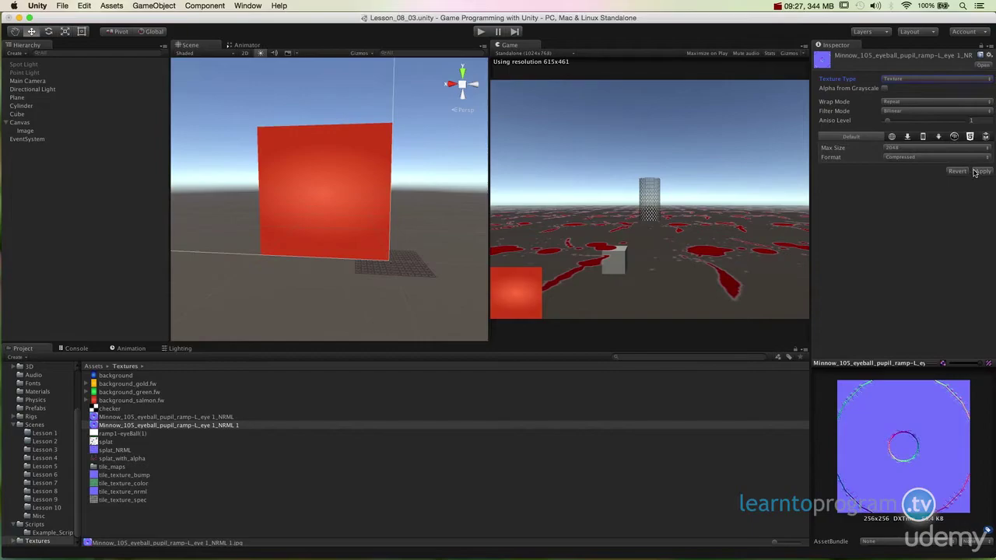
{"action": "left_click", "coordinate": [974, 172]}
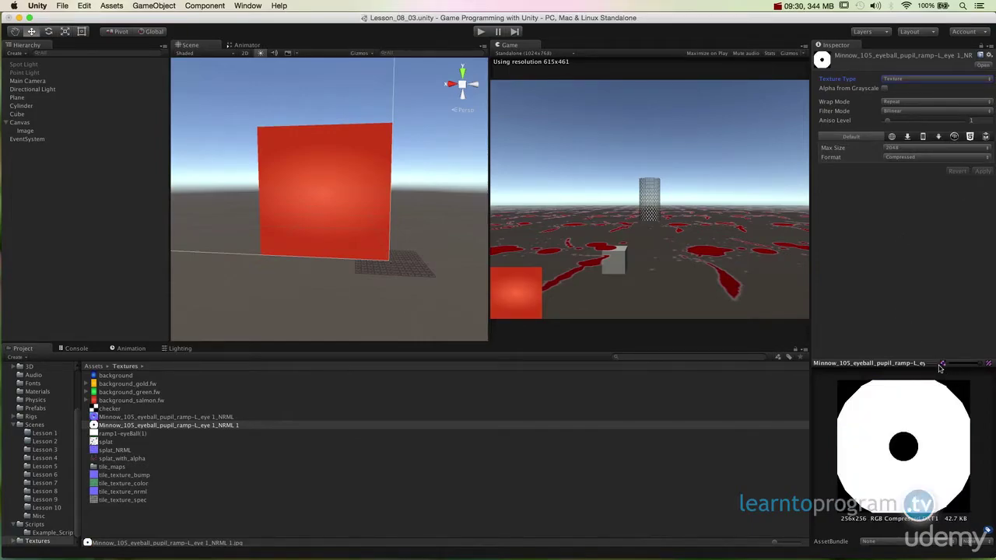
{"action": "left_click", "coordinate": [941, 365]}
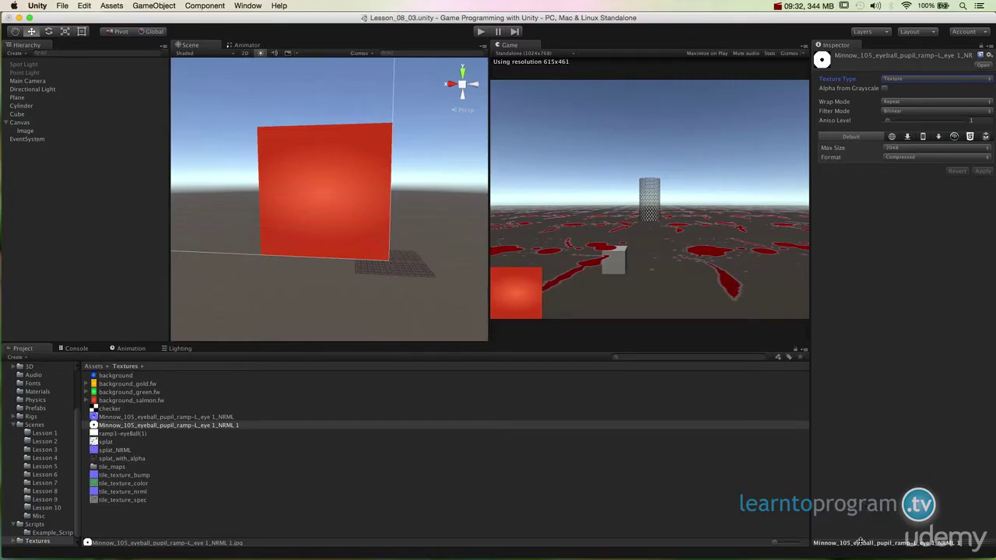
{"action": "left_click_drag", "start_coordinate": [861, 542], "coordinate": [864, 348]}
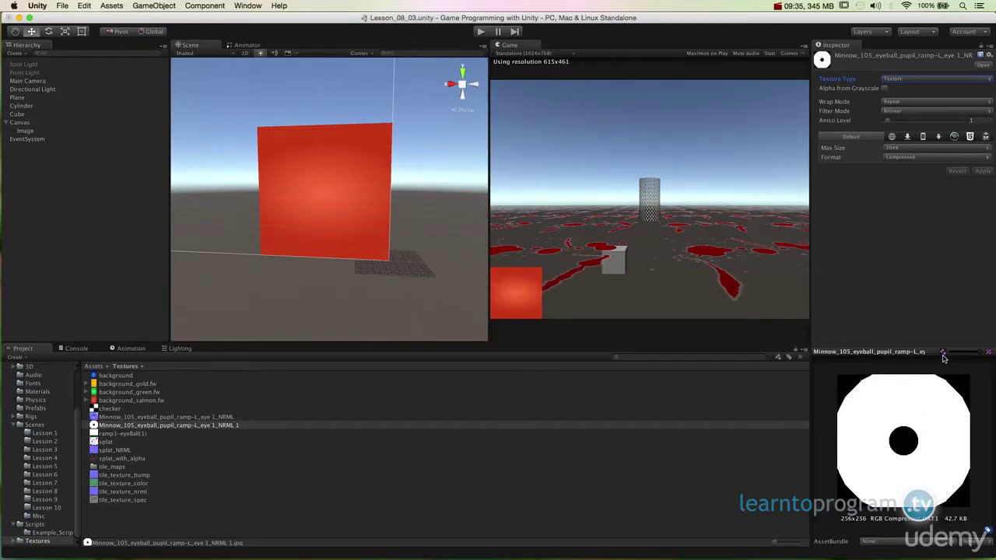
- Compare the colour and alpha channels of the splat_with_alpha texture in its preview, finishing on the colour view
{"action": "left_click", "coordinate": [131, 458]}
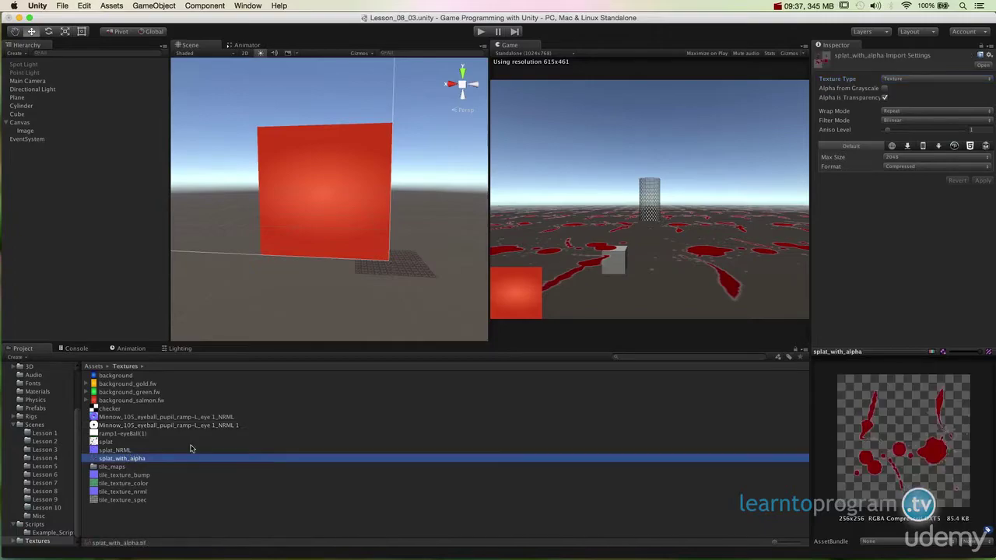
{"action": "left_click", "coordinate": [932, 351]}
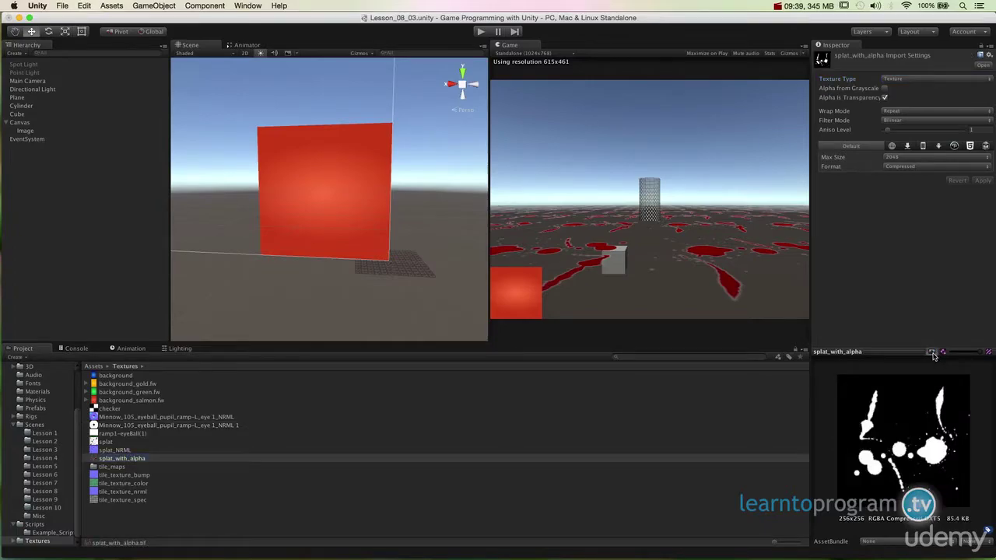
{"action": "left_click", "coordinate": [932, 352]}
{"action": "left_click", "coordinate": [932, 351]}
{"action": "left_click", "coordinate": [932, 352]}
{"action": "left_click", "coordinate": [932, 351]}
{"action": "left_click", "coordinate": [932, 352]}
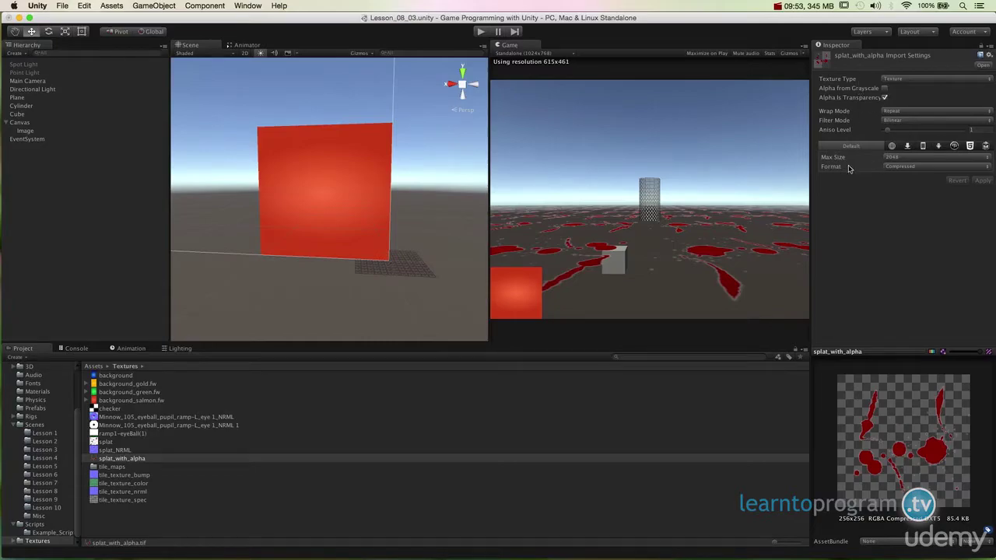
- Examine the import settings and previews of the splat_NRML and splat textures
{"action": "left_click", "coordinate": [192, 450]}
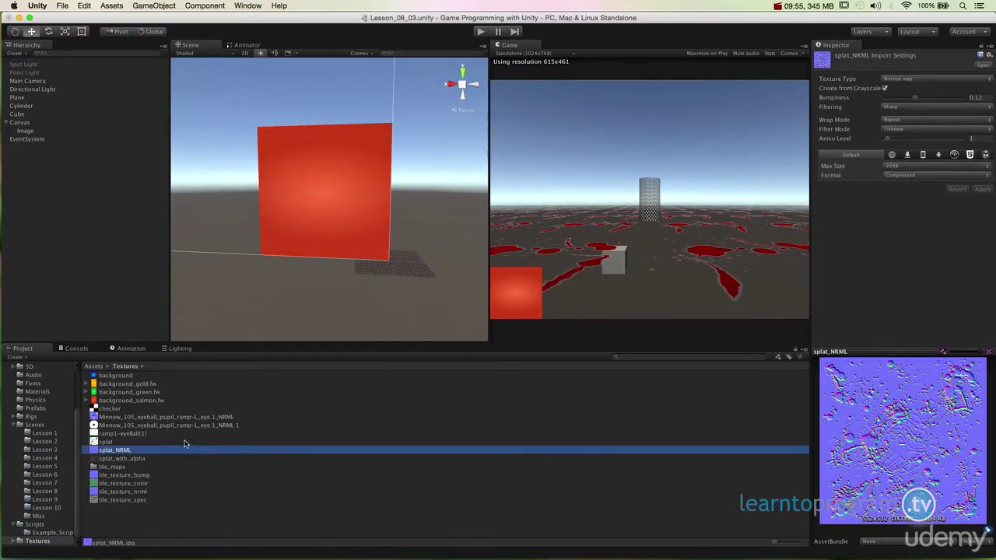
{"action": "left_click", "coordinate": [186, 441]}
{"action": "scroll", "coordinate": [309, 270], "scroll_direction": "down", "scroll_amount": 2}
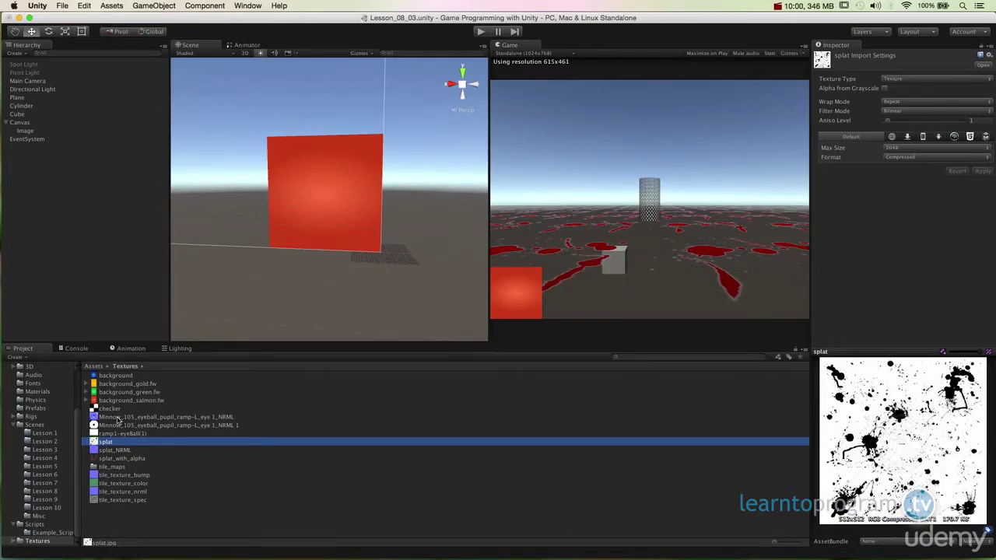
- Set the Texture Type of the background texture to Sprite (2D and UI) and apply the import settings
{"action": "left_click", "coordinate": [118, 375]}
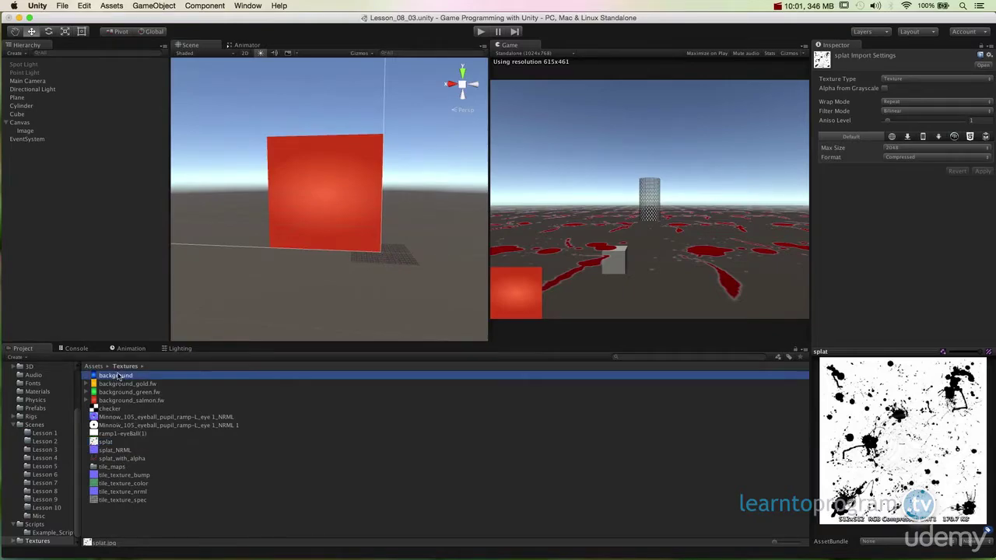
{"action": "left_click", "coordinate": [900, 80]}
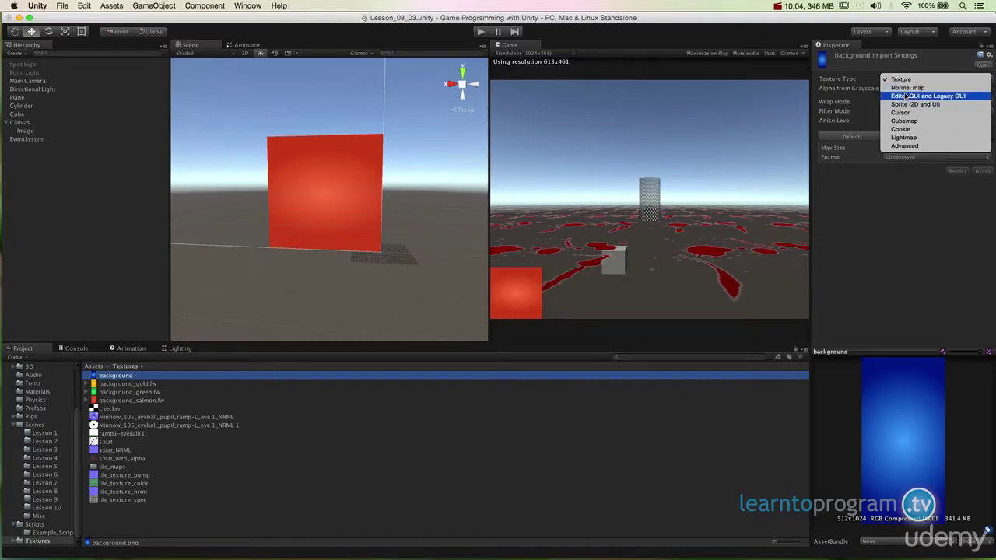
{"action": "left_click", "coordinate": [915, 104]}
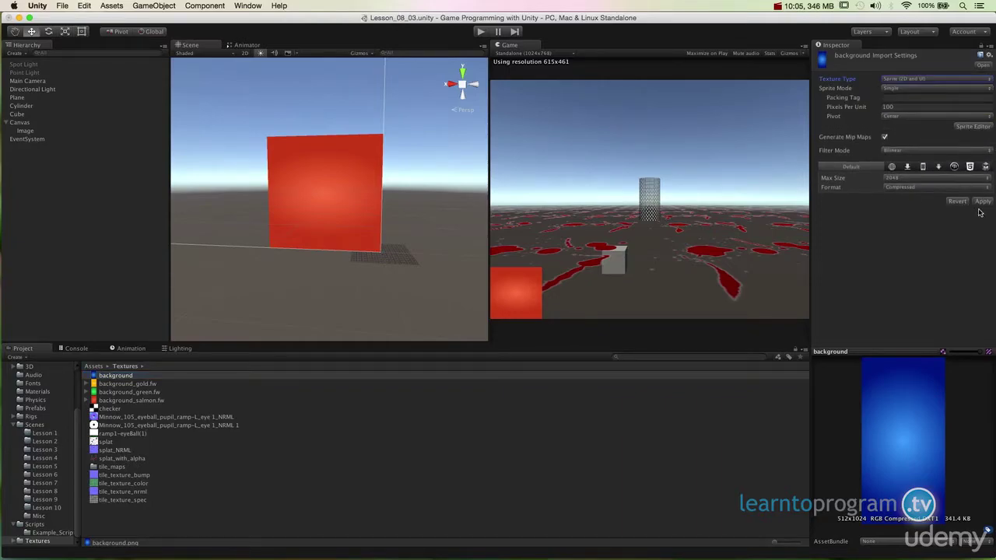
{"action": "left_click", "coordinate": [982, 201]}
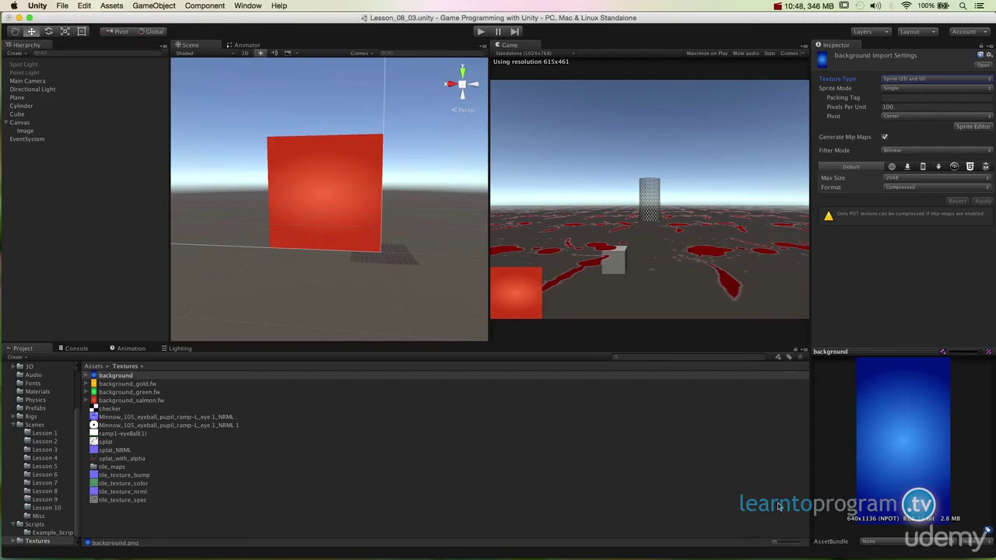
- Open the Texture Type options of the background texture
{"action": "left_click", "coordinate": [905, 79]}
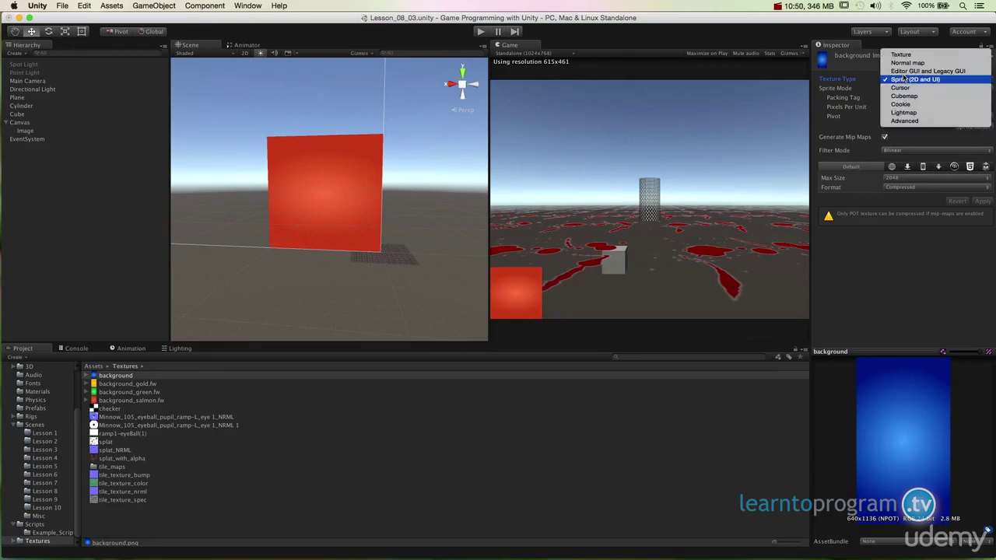